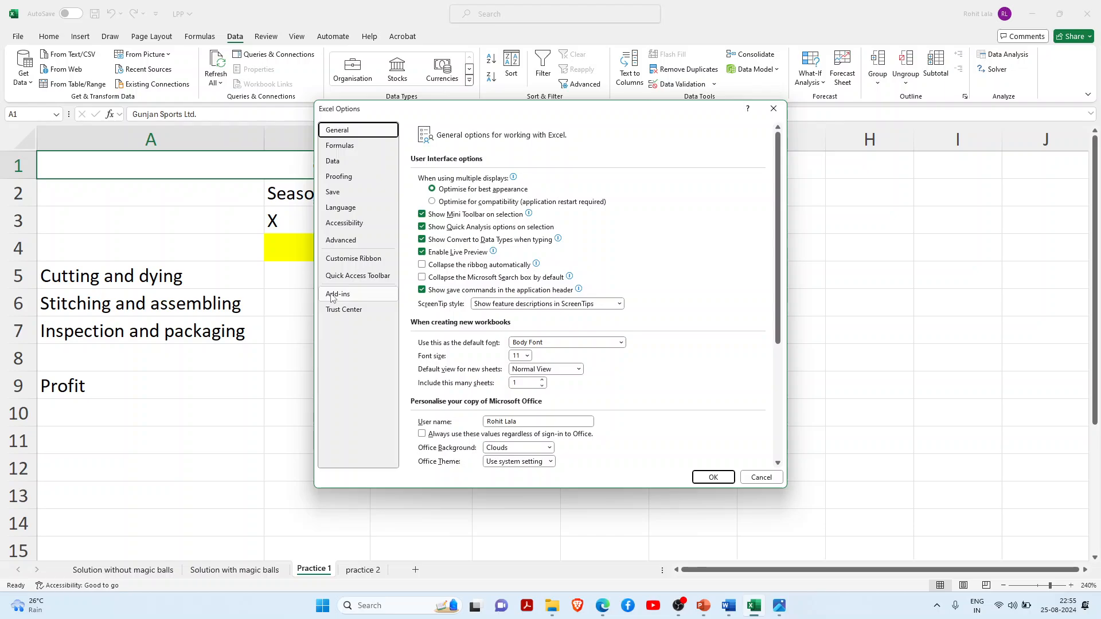
Check the list of available Excel add-ins for the Solver Add-in, then close the list
left_click(331, 294)
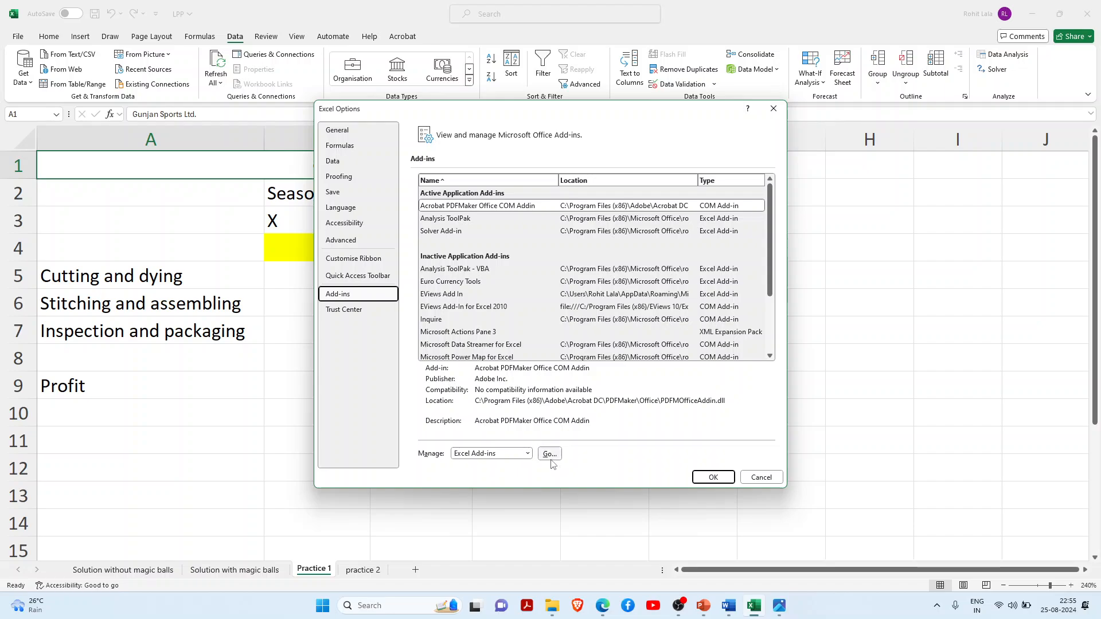
left_click(550, 459)
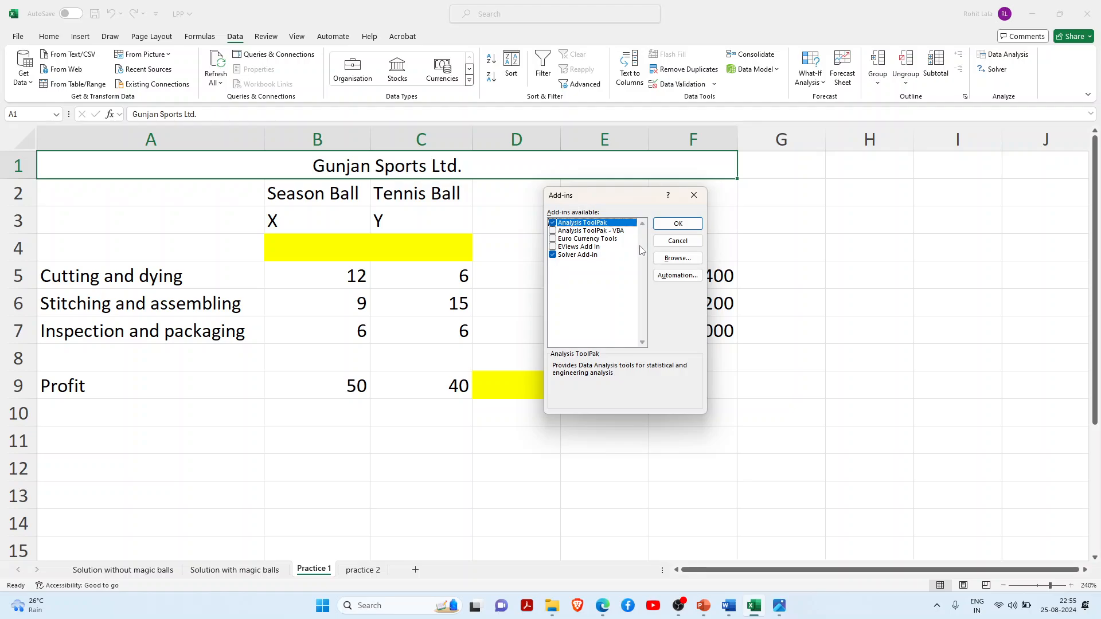
left_click(692, 197)
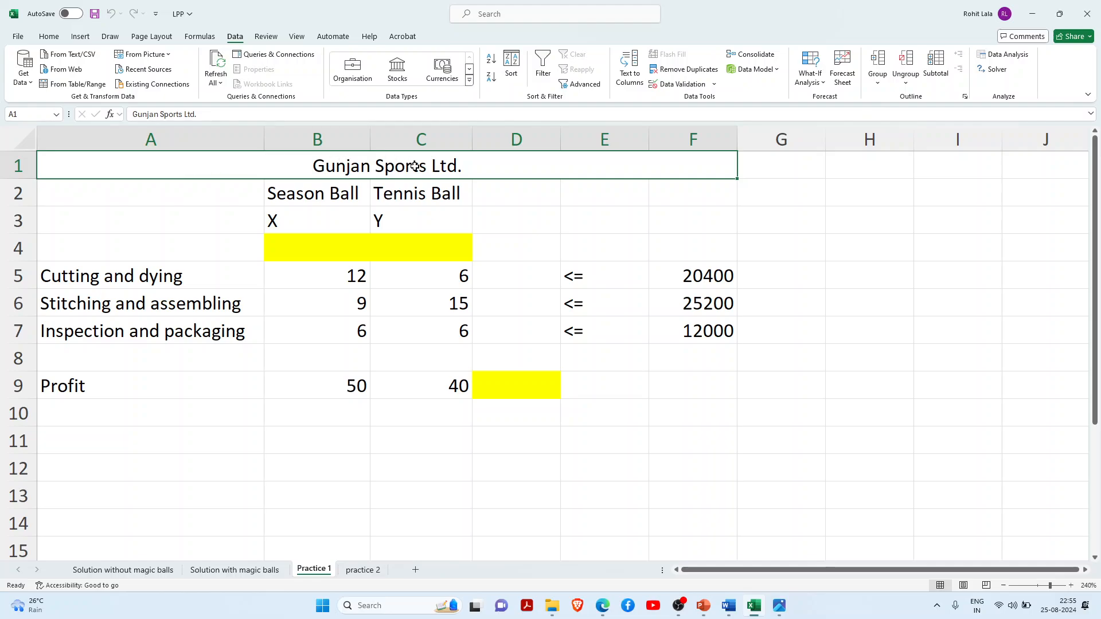
Review the Gunjan Sports Ltd. model: the ball types, variables X and Y, the highlighted cells B4:C4 and the three process constraints
left_click(296, 188)
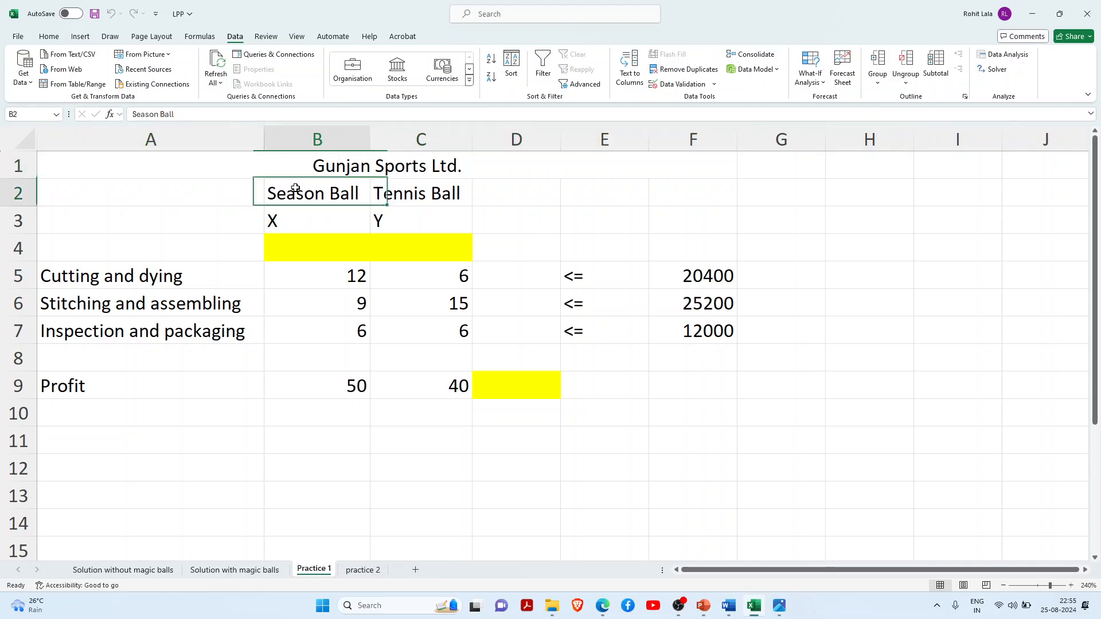
left_click(405, 195)
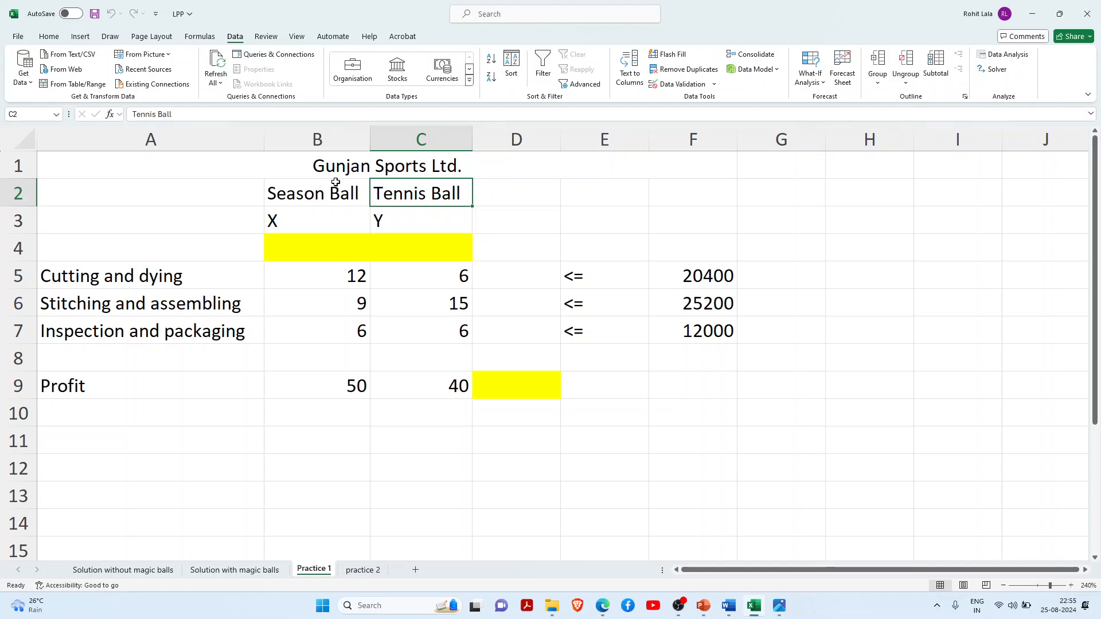
left_click(311, 197)
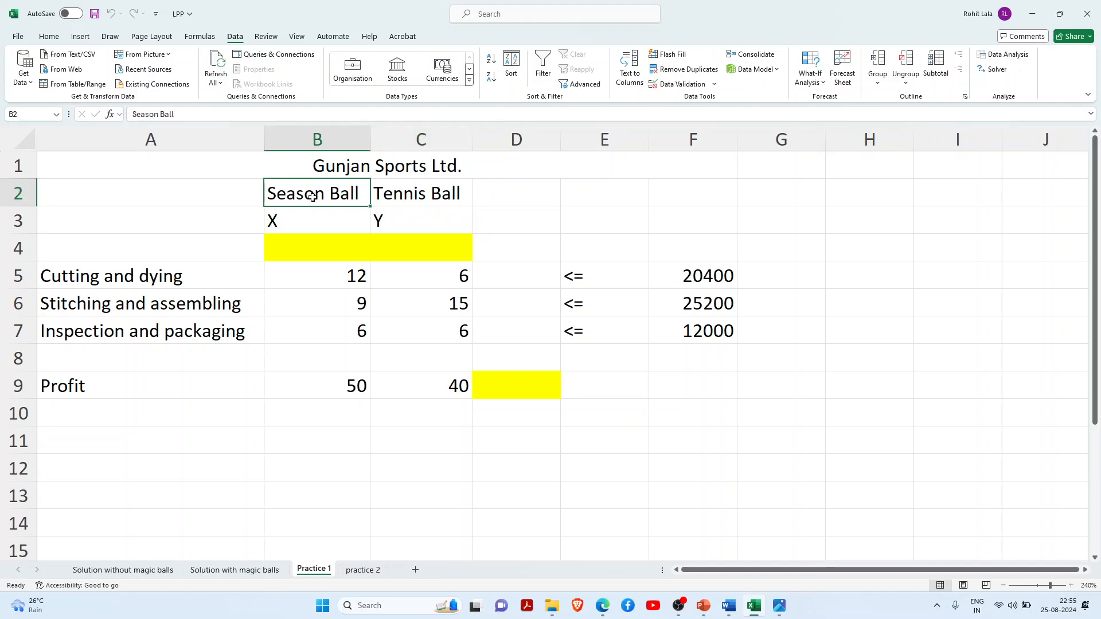
left_click(386, 203)
left_click(347, 222)
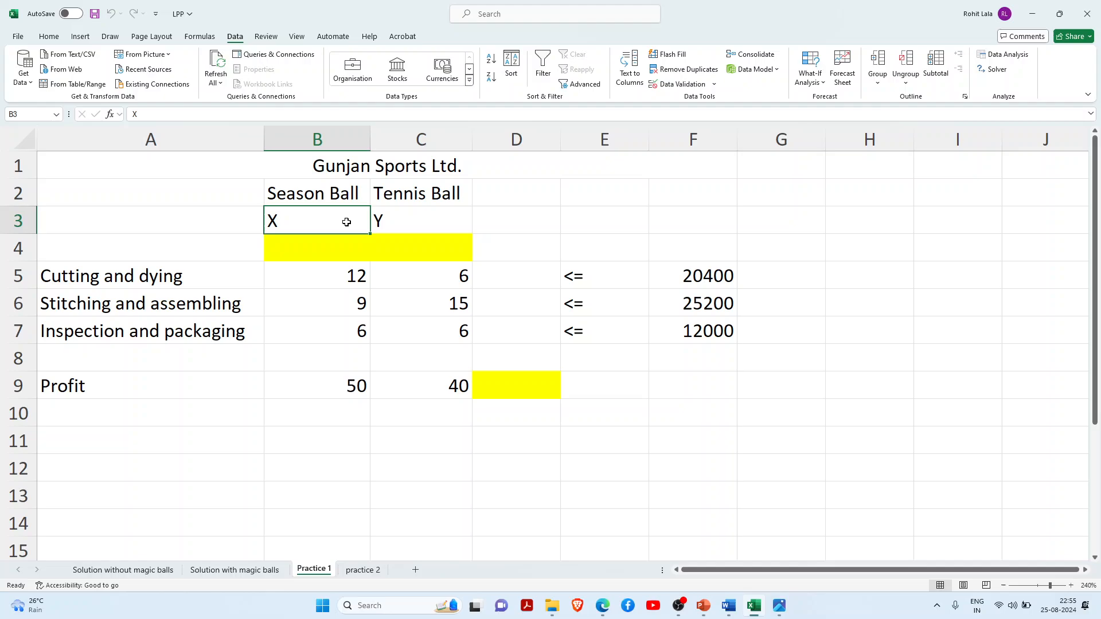
left_click(376, 222)
left_click(345, 243)
left_click_drag(370, 246, 402, 245)
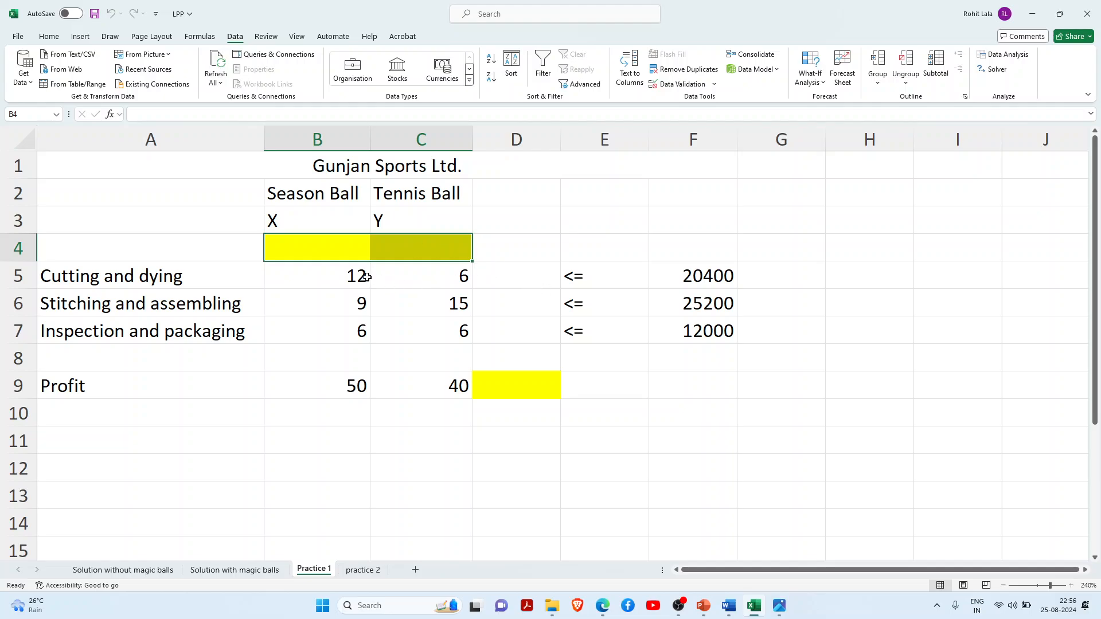
left_click(192, 273)
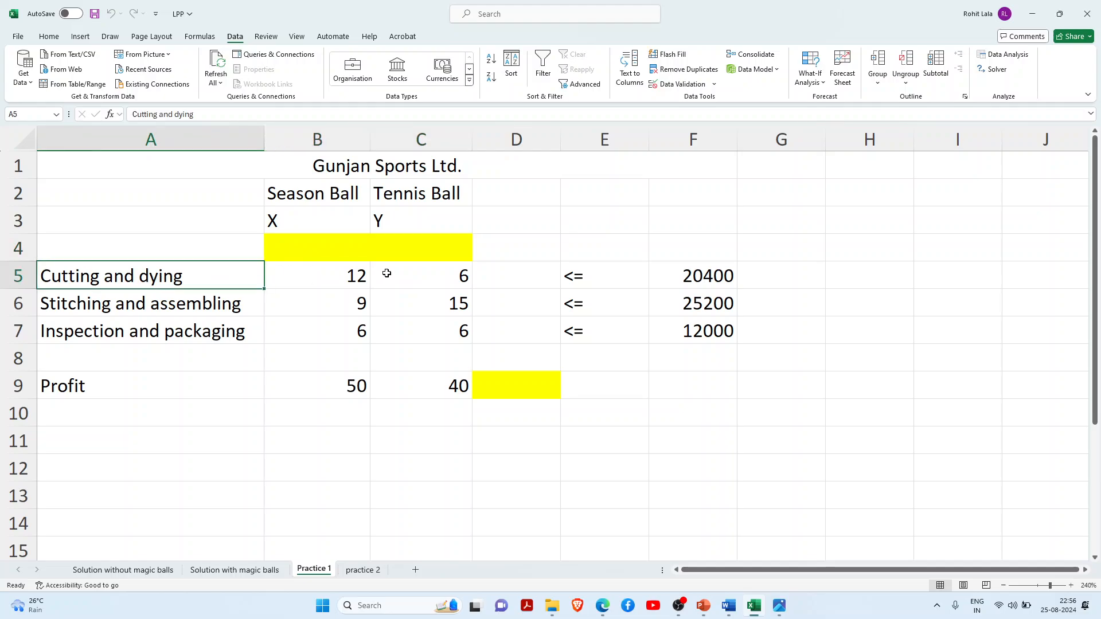
left_click(221, 310)
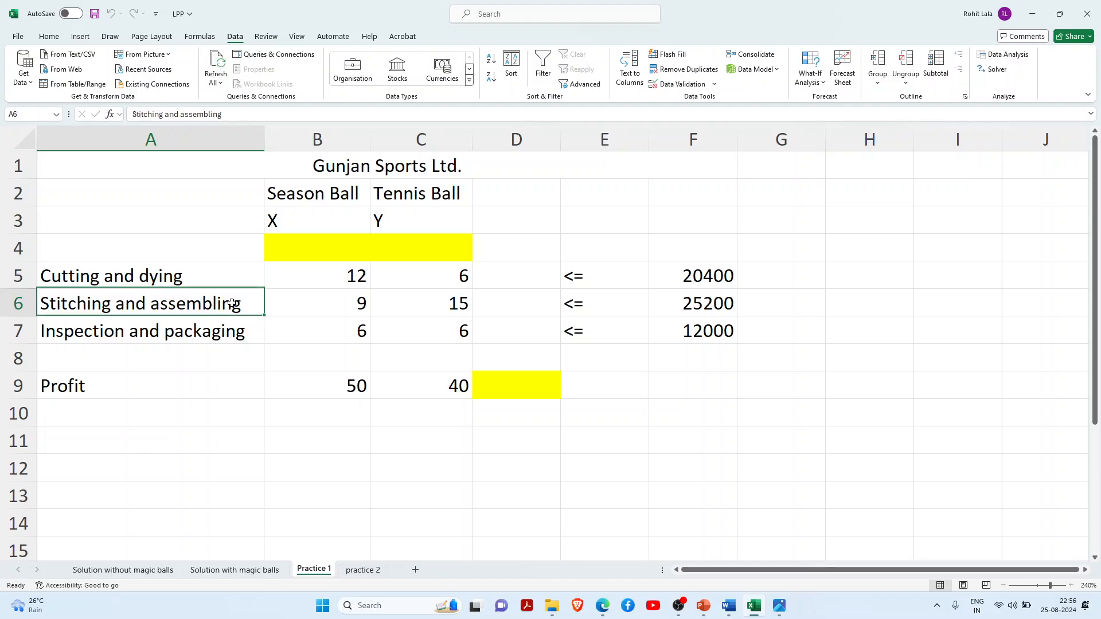
left_click(197, 331)
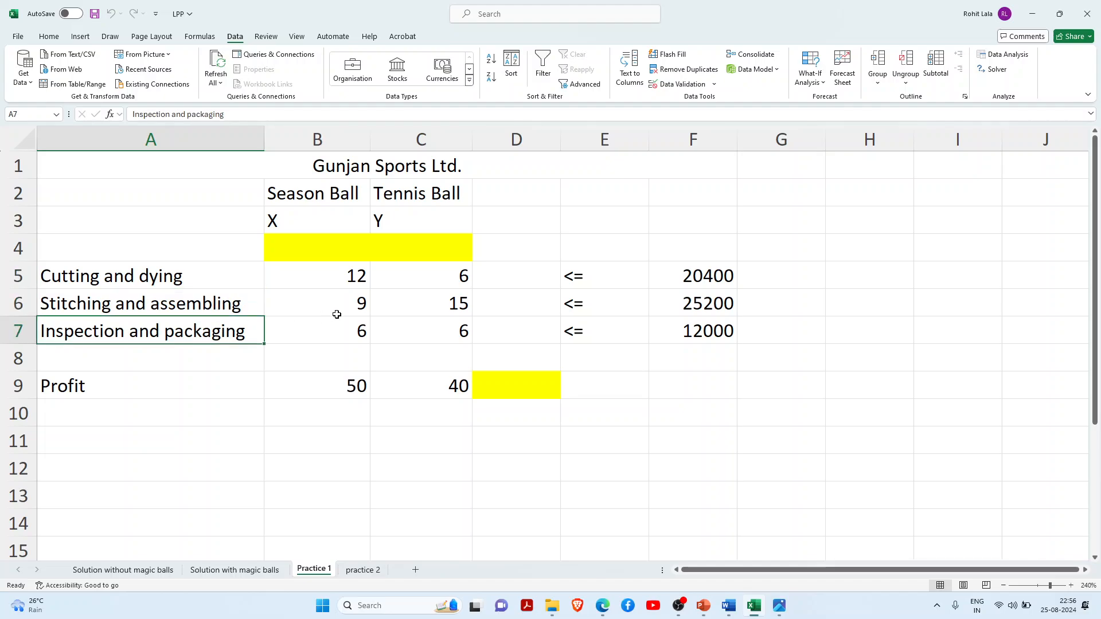
Begin a formula in D5 of the Cutting and dying row with a reference to B5
left_click(510, 271)
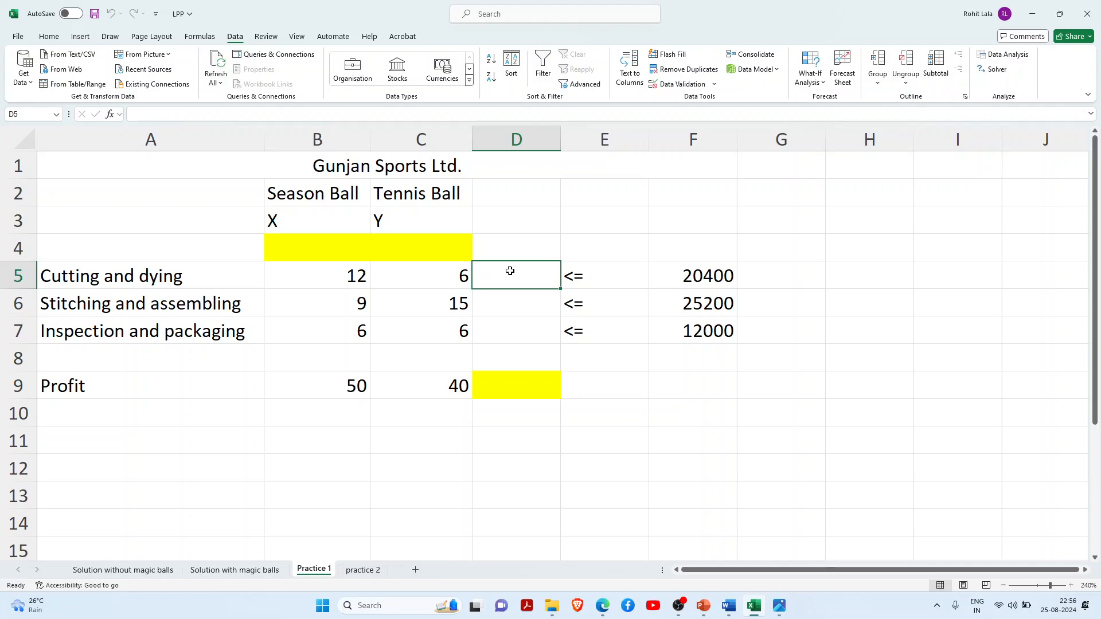
type("=")
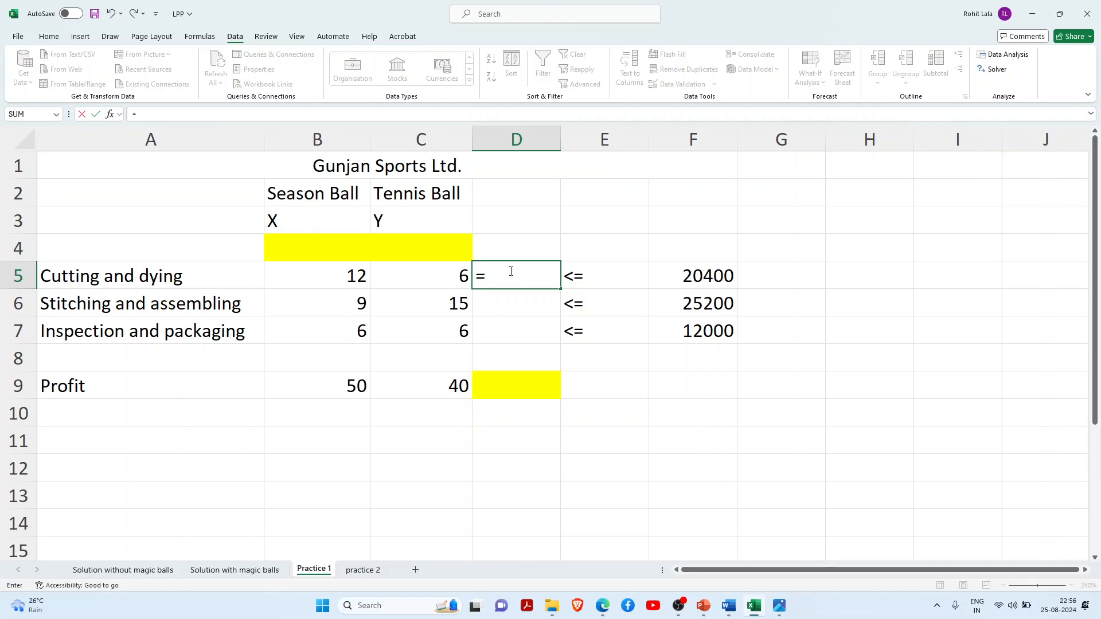
left_click(347, 279)
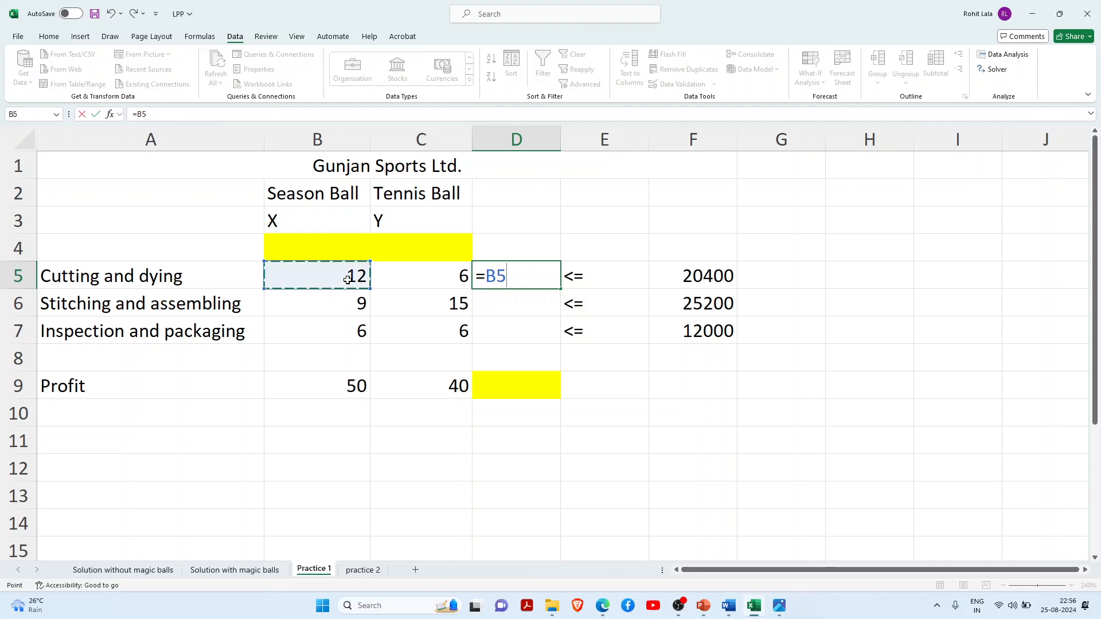
type("+")
left_click(330, 255)
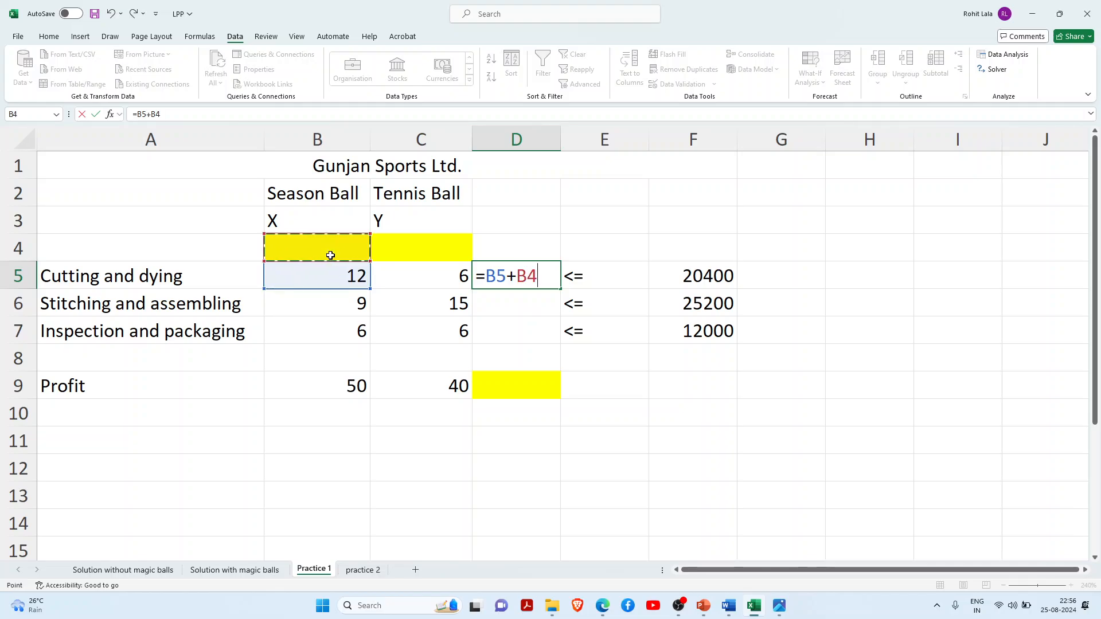
key("BackSpace")
key("BackSpace")
key("BackSpace")
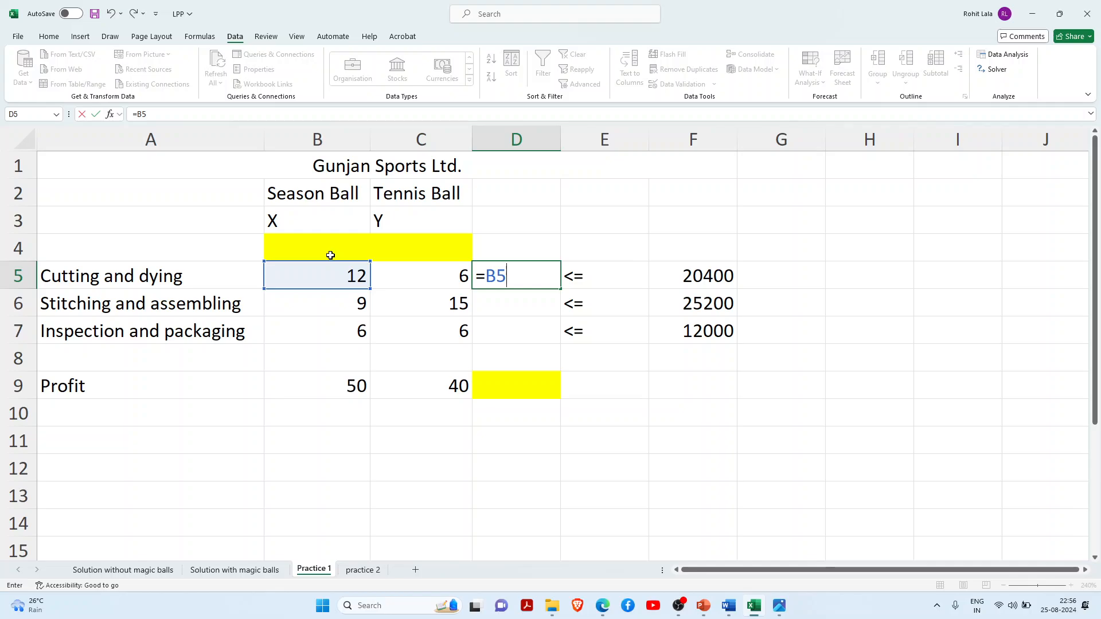
Complete the Cutting and dying formula in D5 as =B5*B4+C5*C4
type("*")
left_click(331, 252)
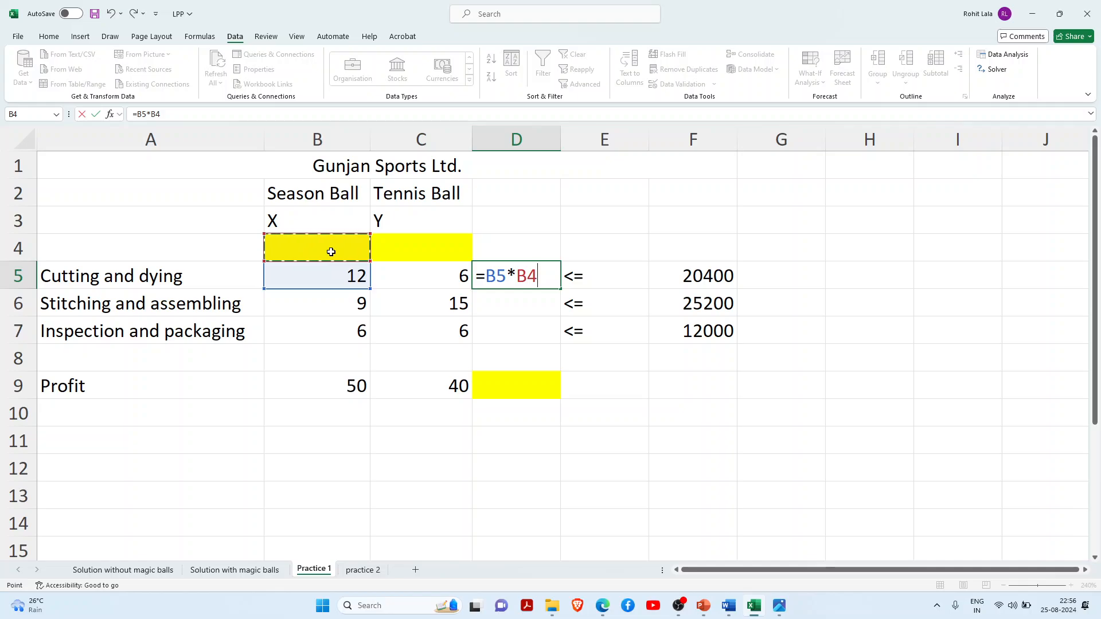
type("+")
left_click(411, 274)
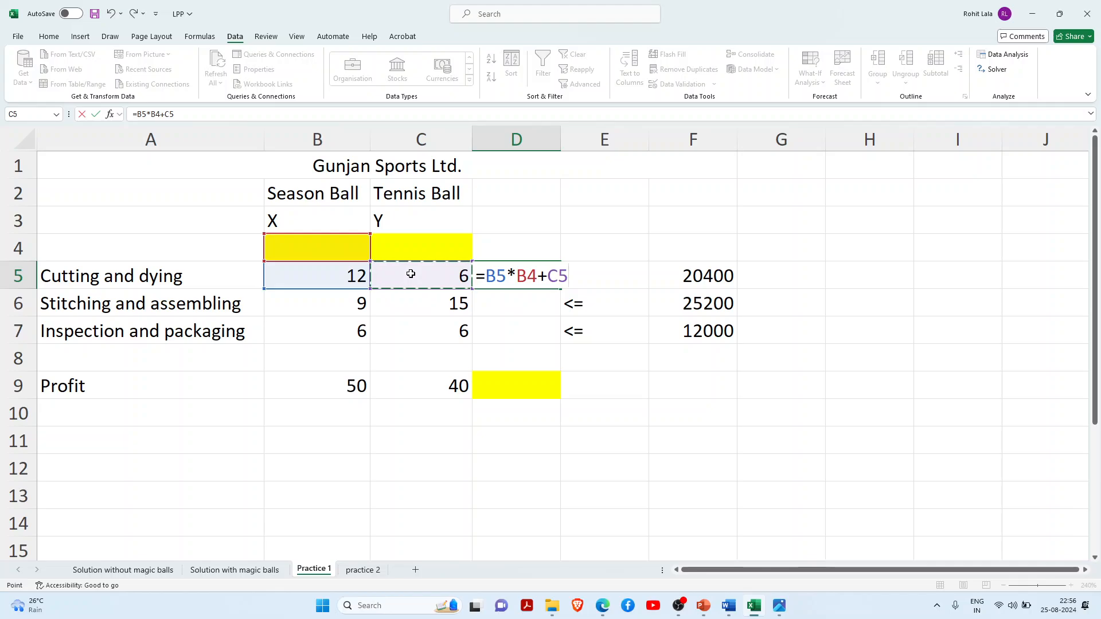
type("*")
left_click(416, 253)
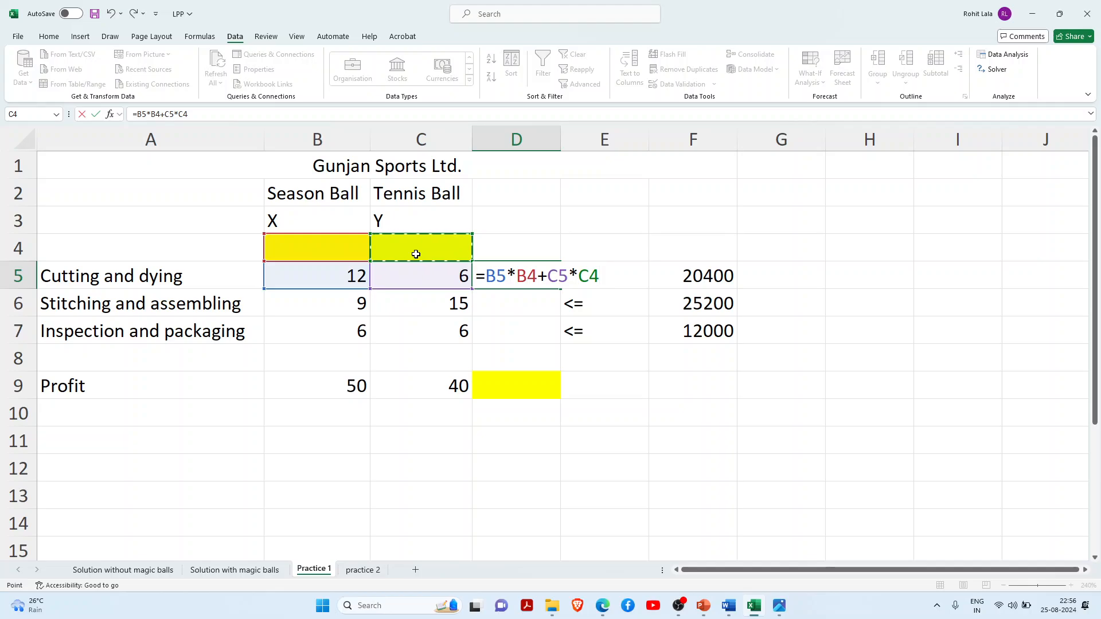
key("Return")
key("Up")
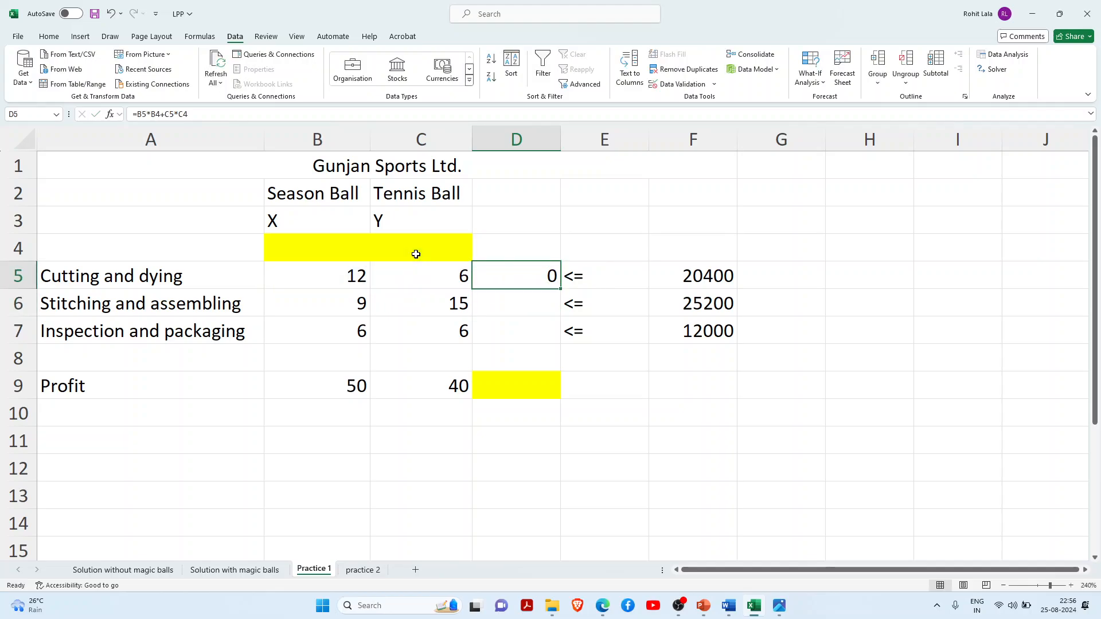
Test the D5 formula by entering 1 for both X in B4 and Y in C4
left_click(337, 252)
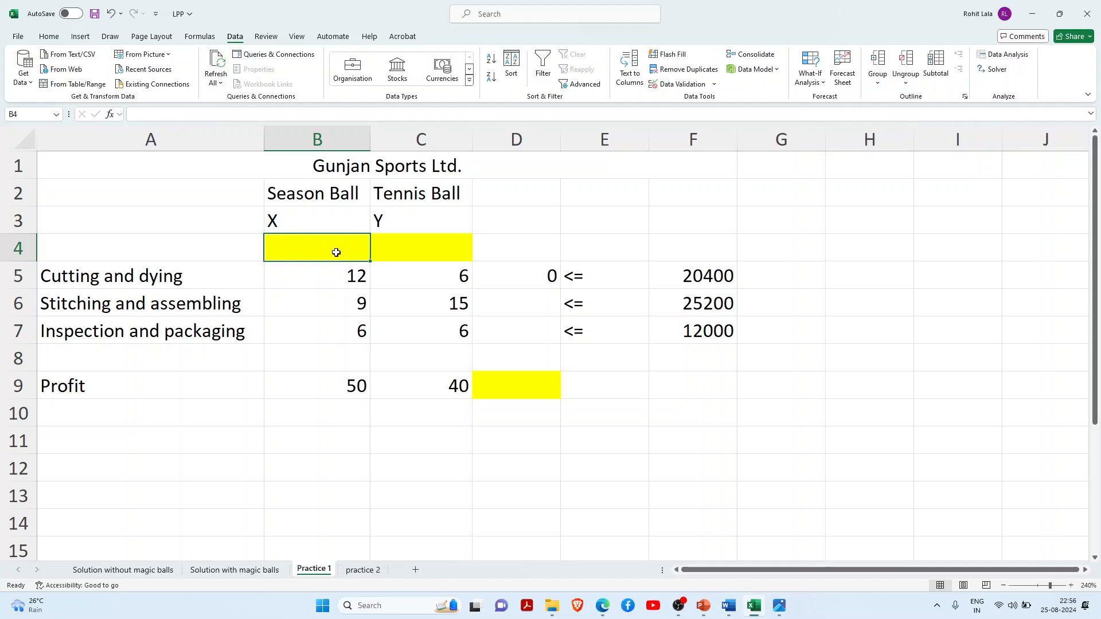
type("1")
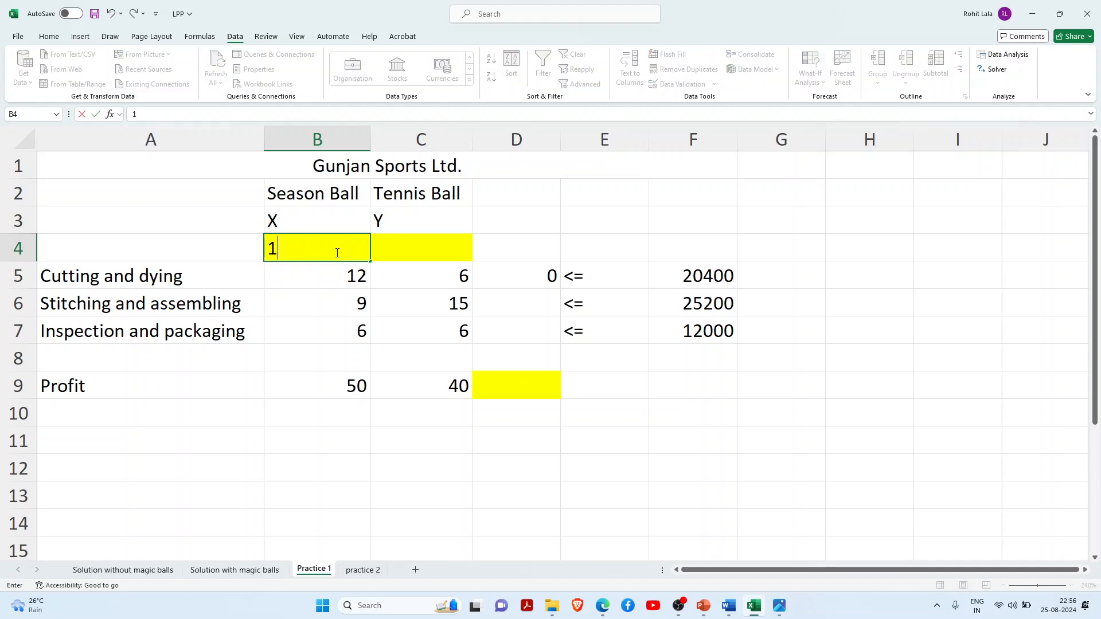
key("Tab")
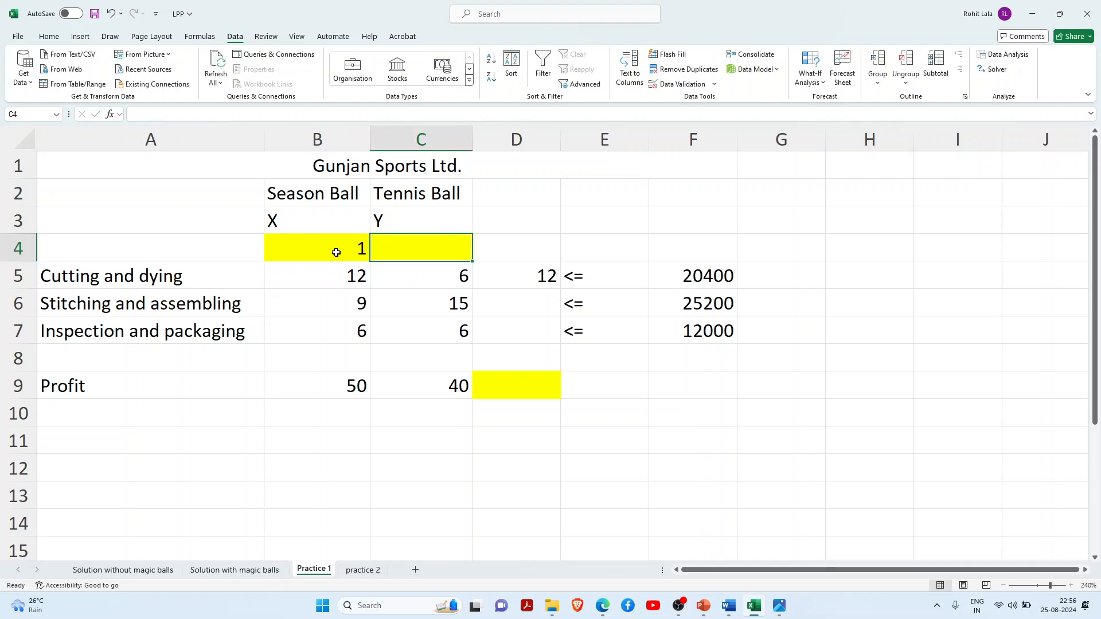
type("1")
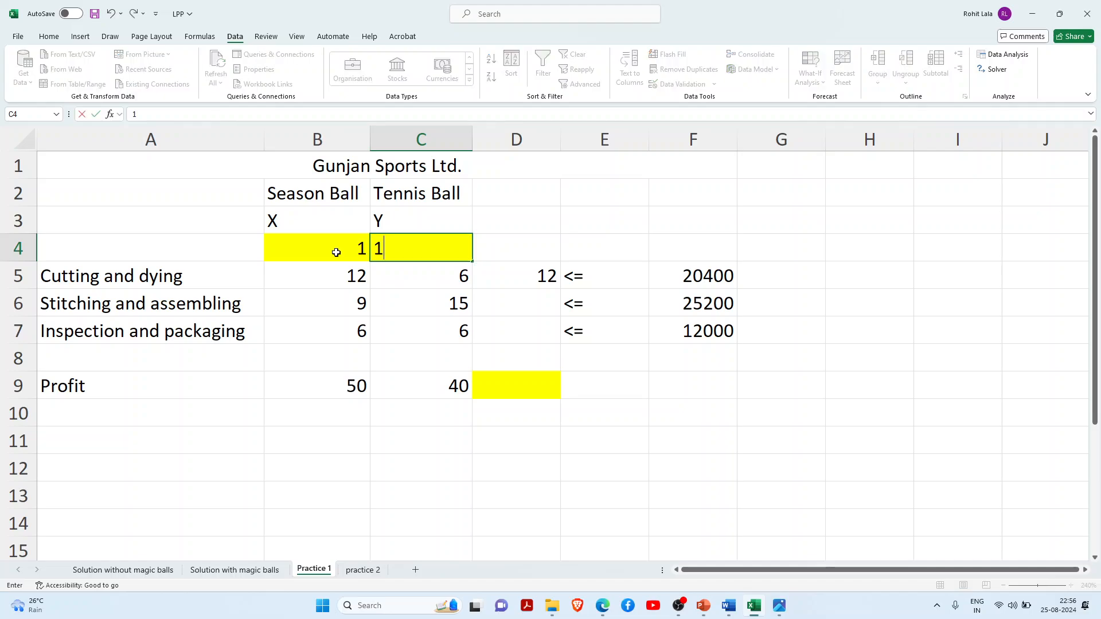
key("Tab")
key("Left")
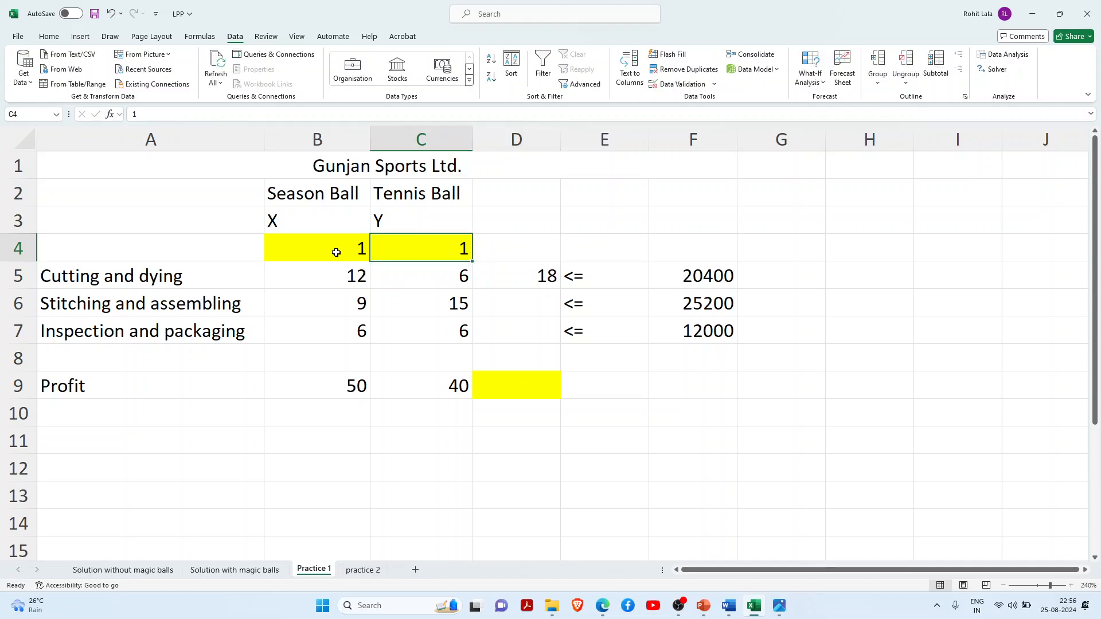
Set both variable cells, C4 and B4, to 0
type("0")
key("shift+Tab")
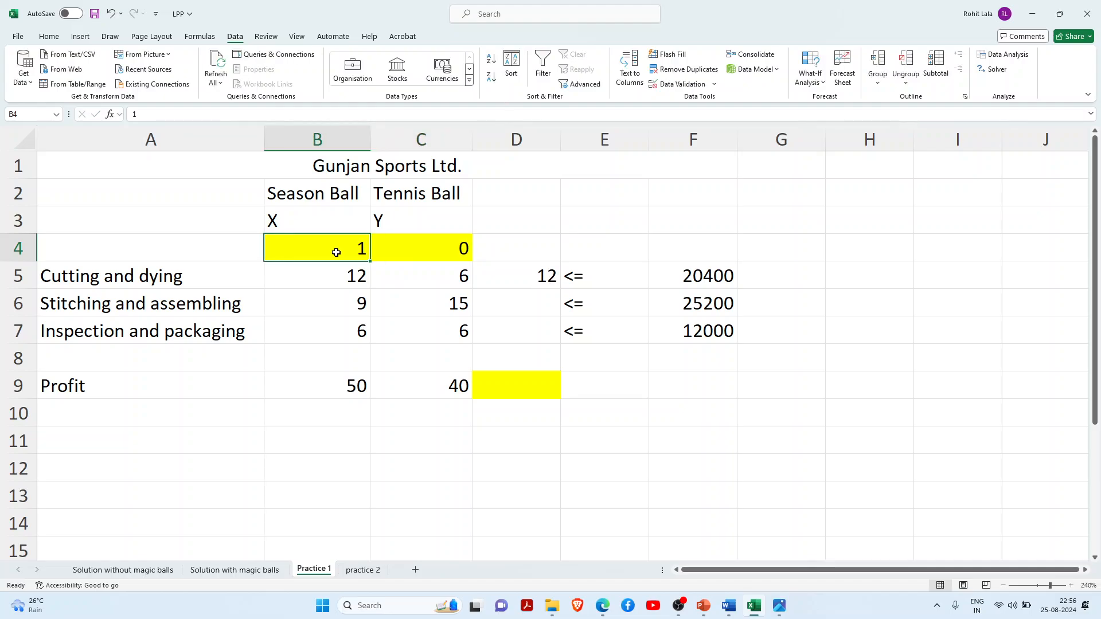
type("0")
key("Tab")
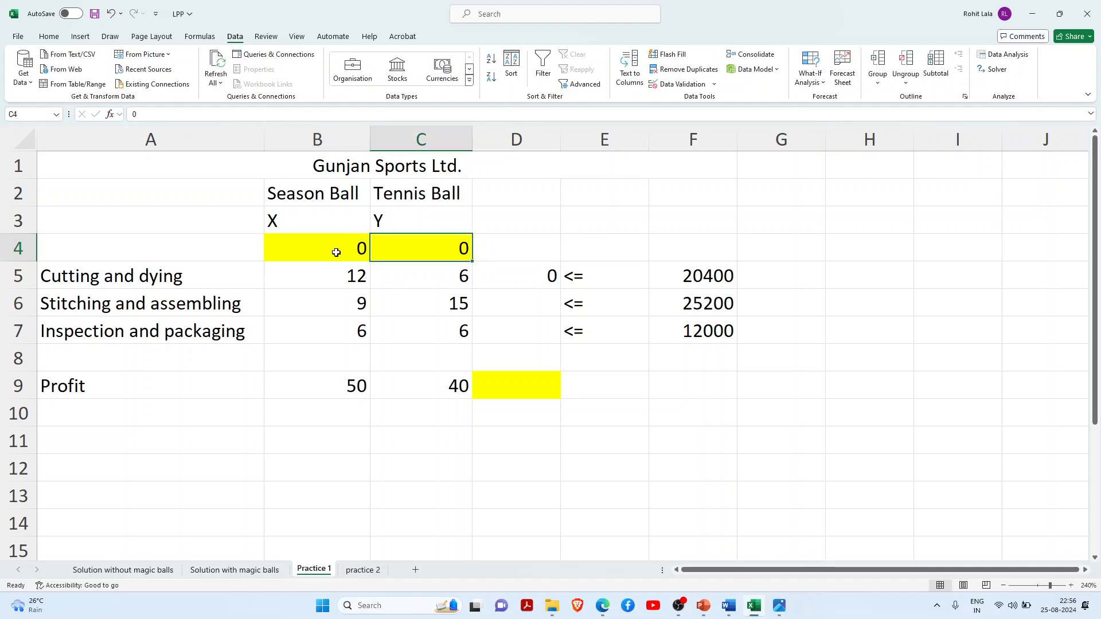
Make the variable cell references absolute in the D5 formula so it reads =B5*$B$4+C5*$C$4
key("Right")
key("Down")
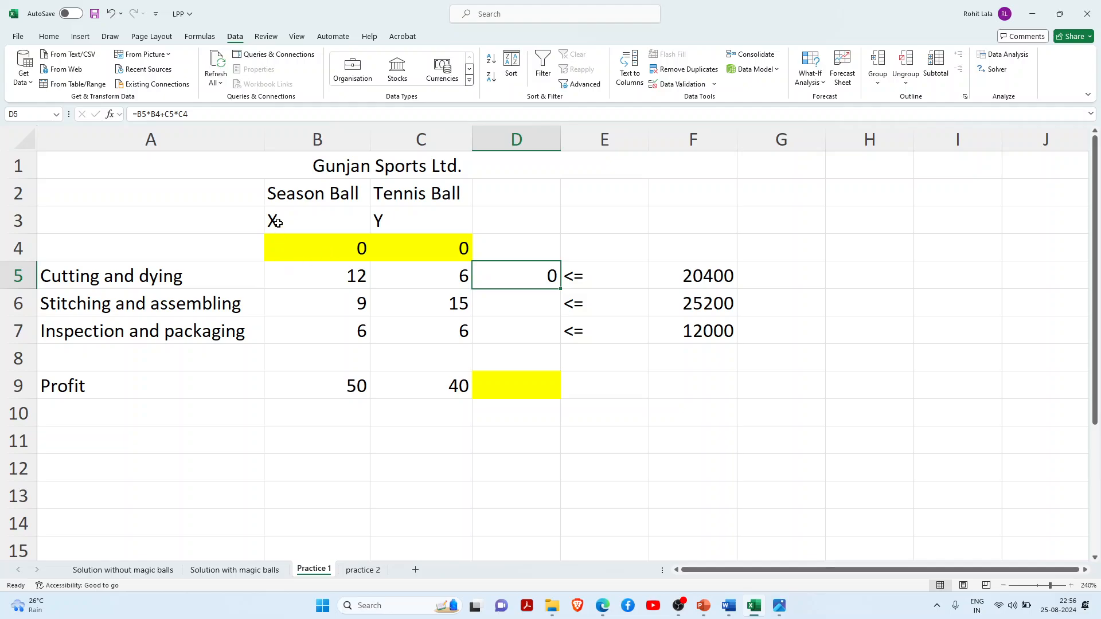
left_click(156, 114)
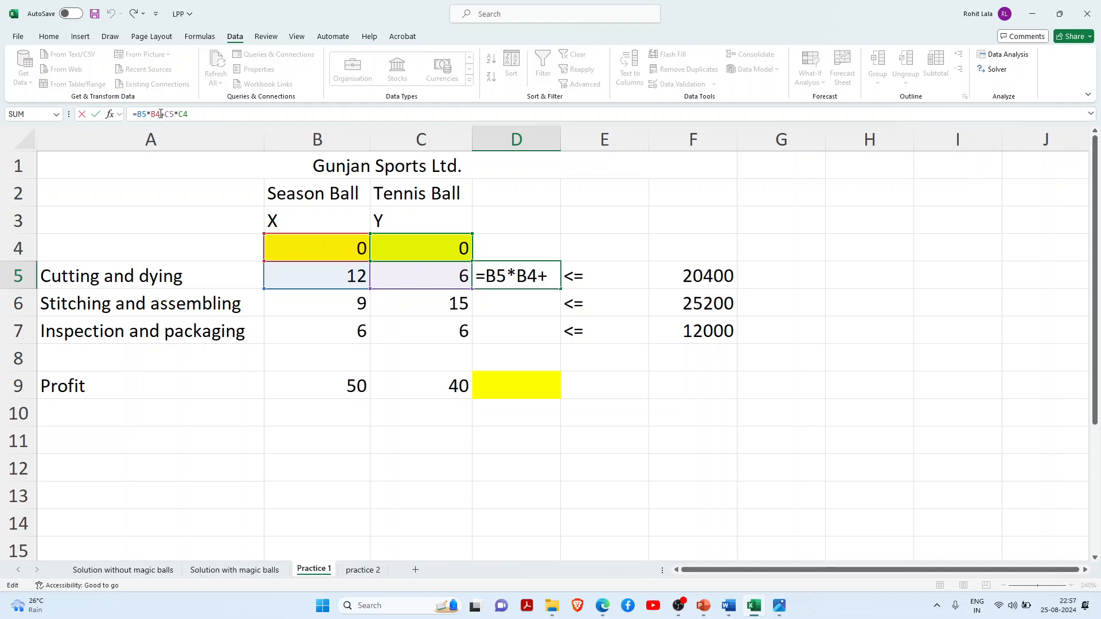
key("F4")
key("F4")
key("Return")
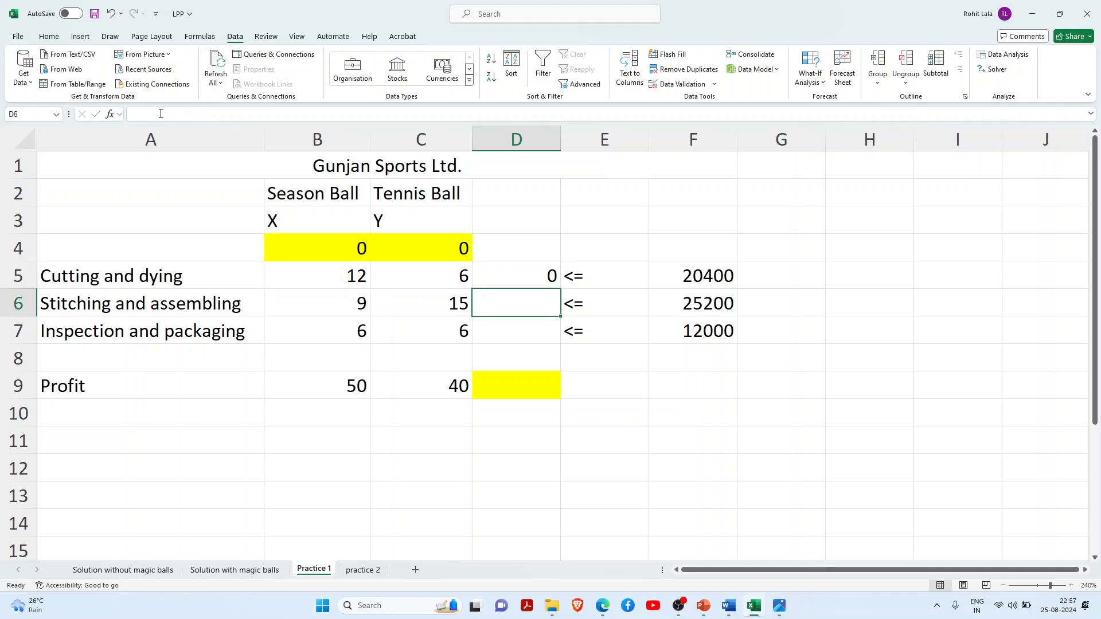
Check the D5 formula, then fill it down to D7 for the other two constraints and inspect the copy in D7
left_click(515, 267)
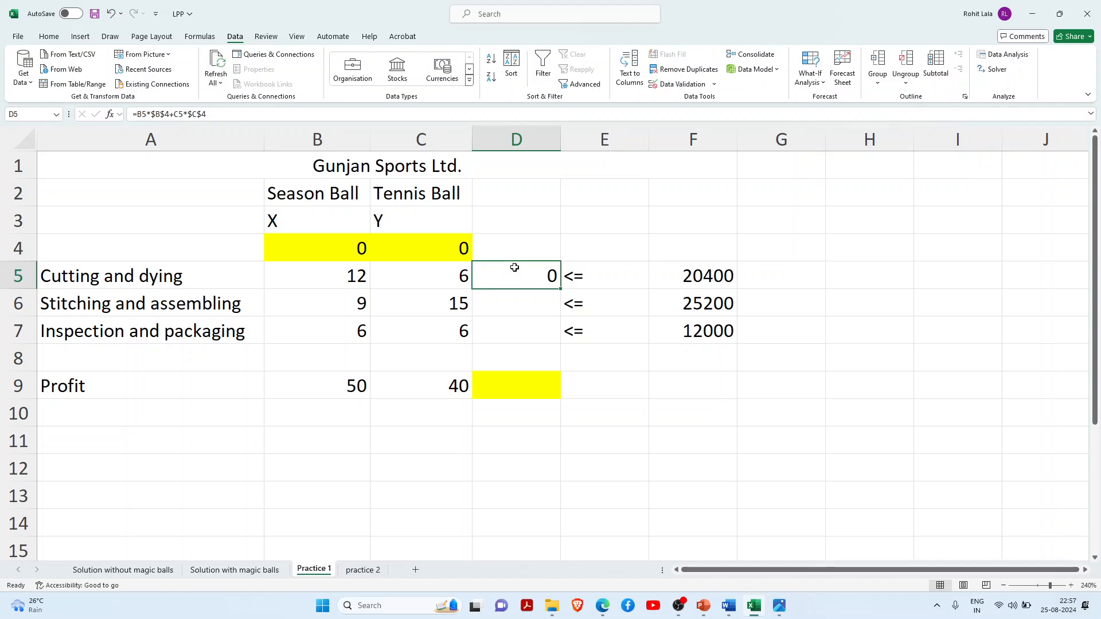
double_click(523, 273)
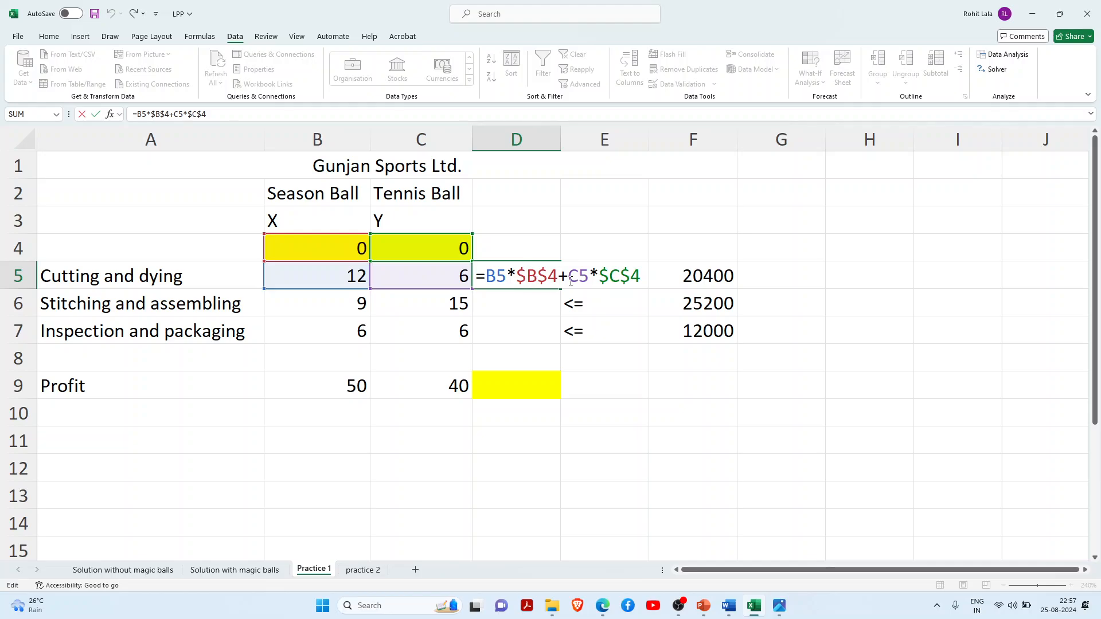
key("Escape")
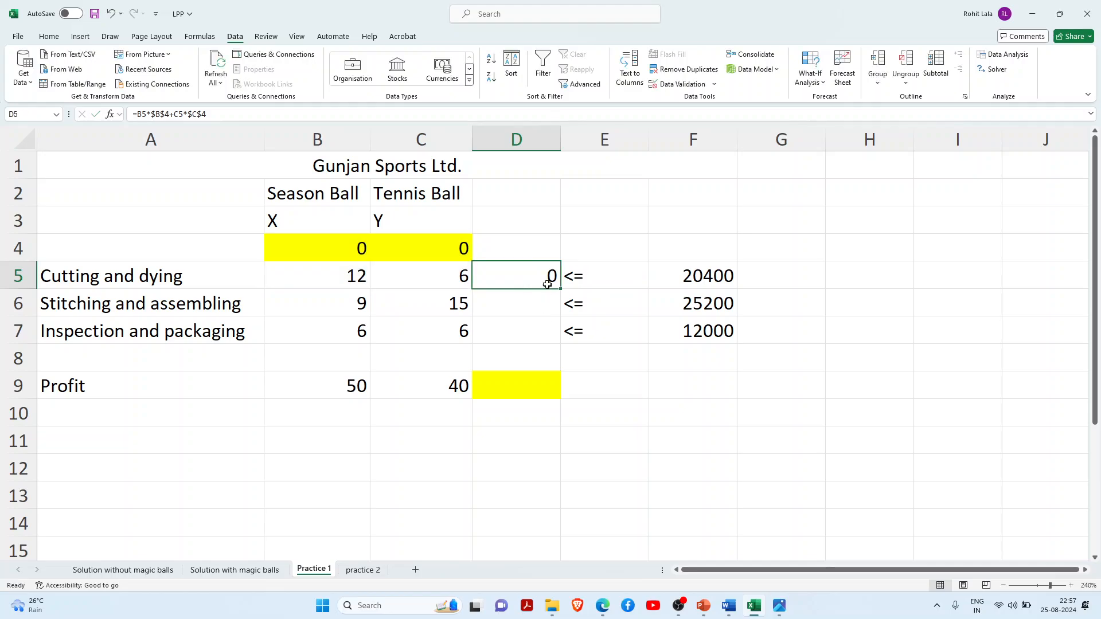
left_click_drag(560, 291, 560, 339)
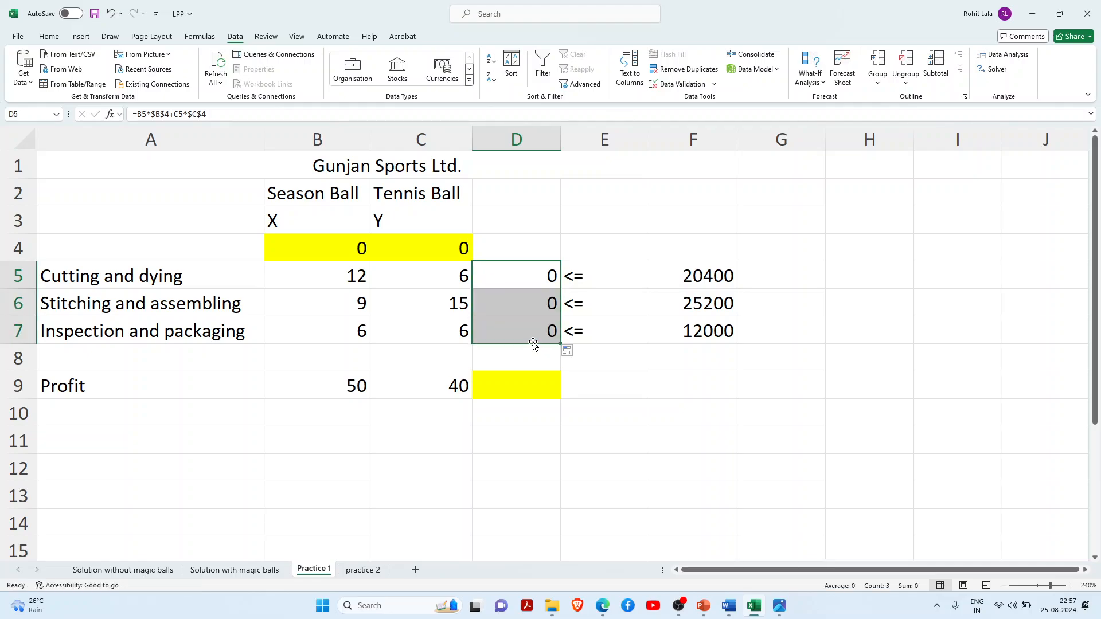
left_click(532, 338)
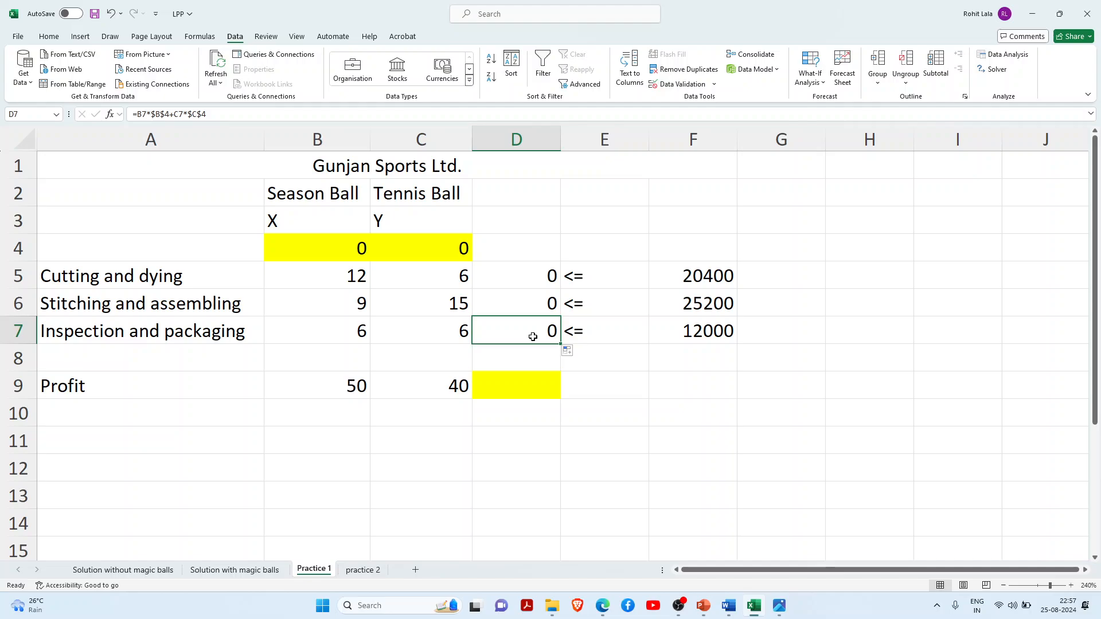
Copy the constraint formula from D7 into the total profit cell D9
key("ctrl+c")
left_click(539, 390)
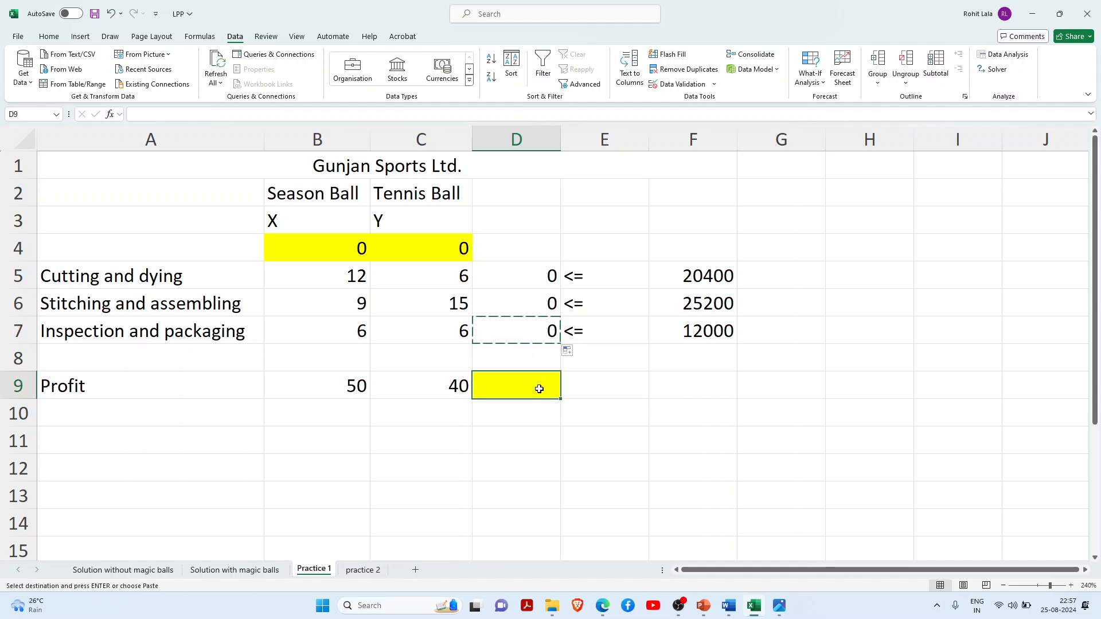
key("ctrl+v")
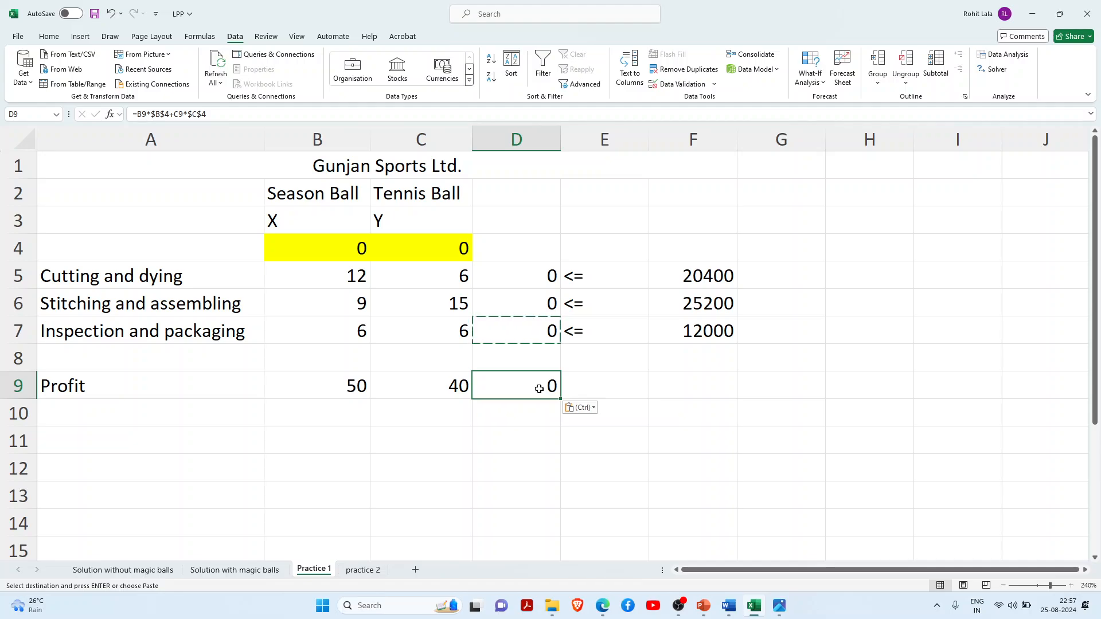
left_click(154, 354)
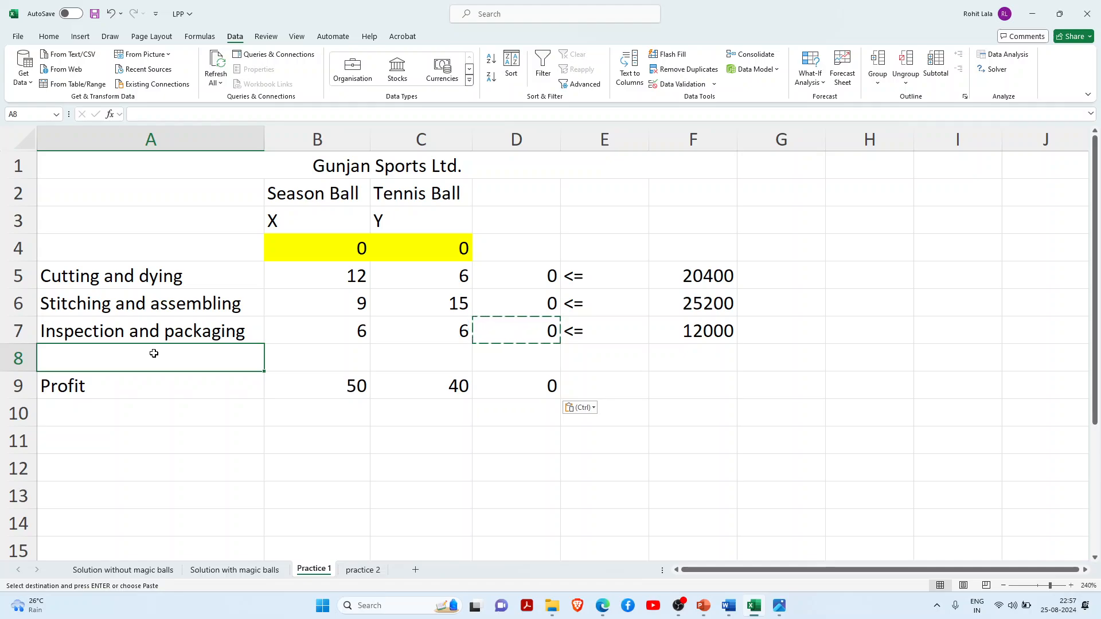
left_click(377, 409)
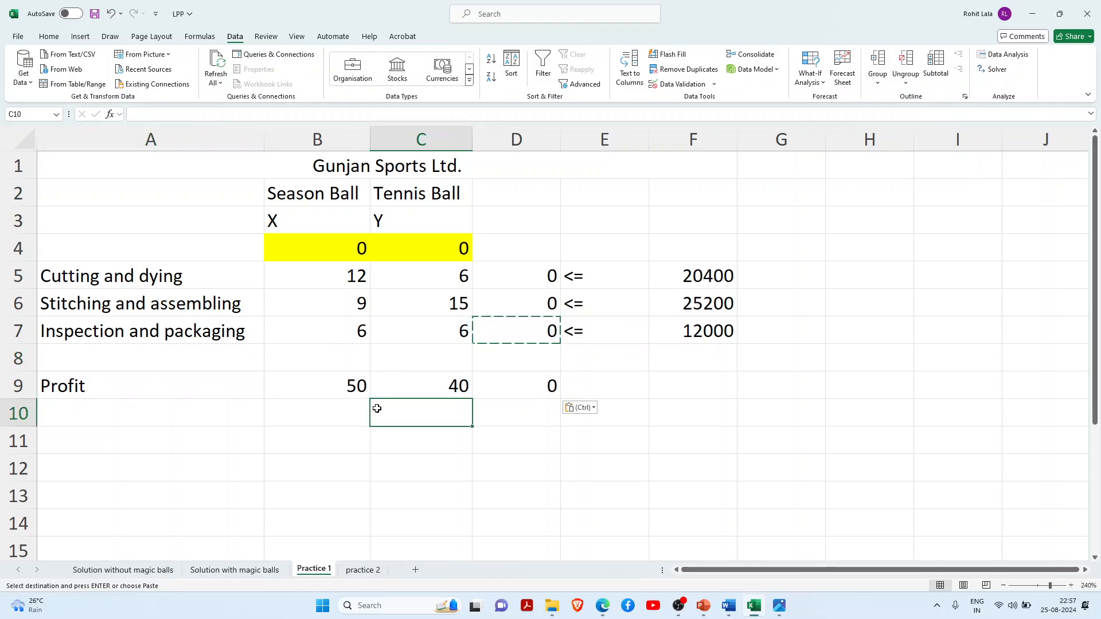
left_click(326, 348)
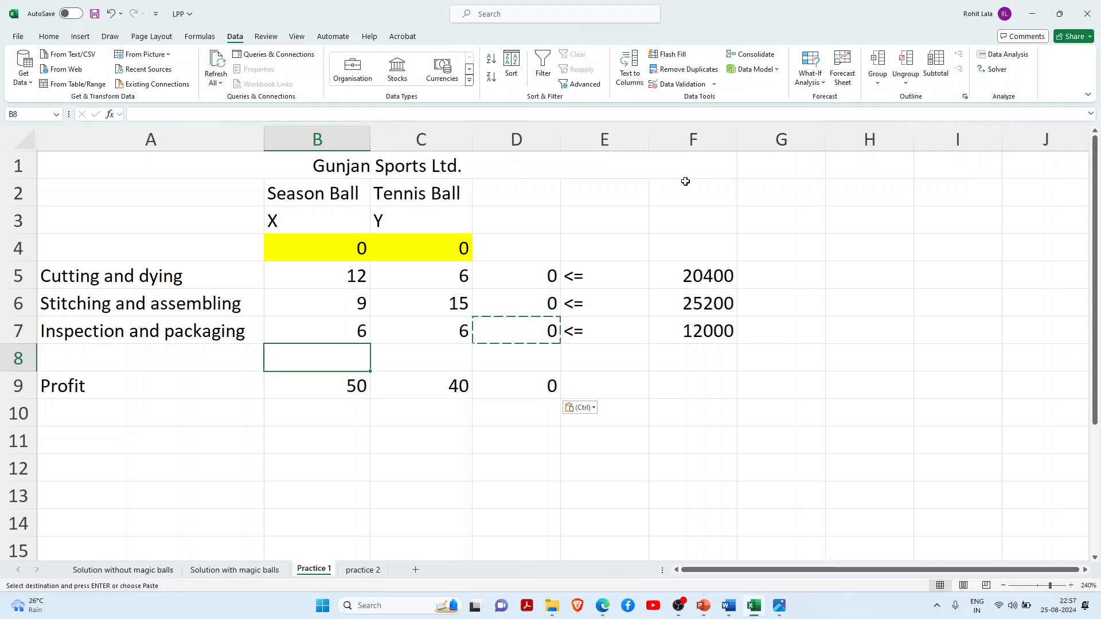
Open Solver and set its objective to the total profit cell D9
left_click(997, 70)
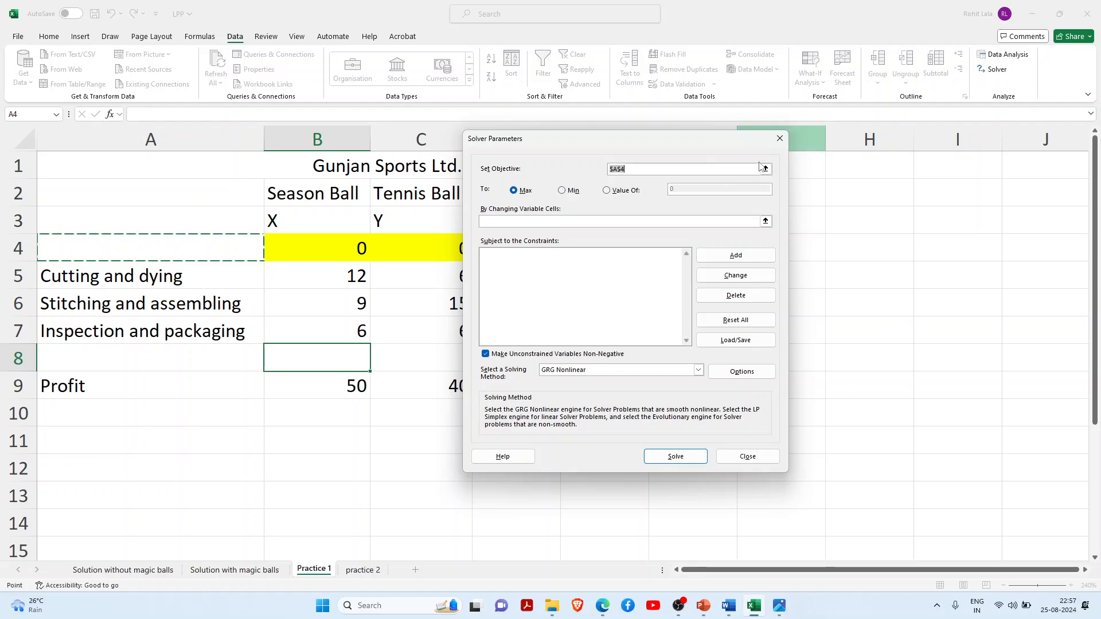
left_click(765, 169)
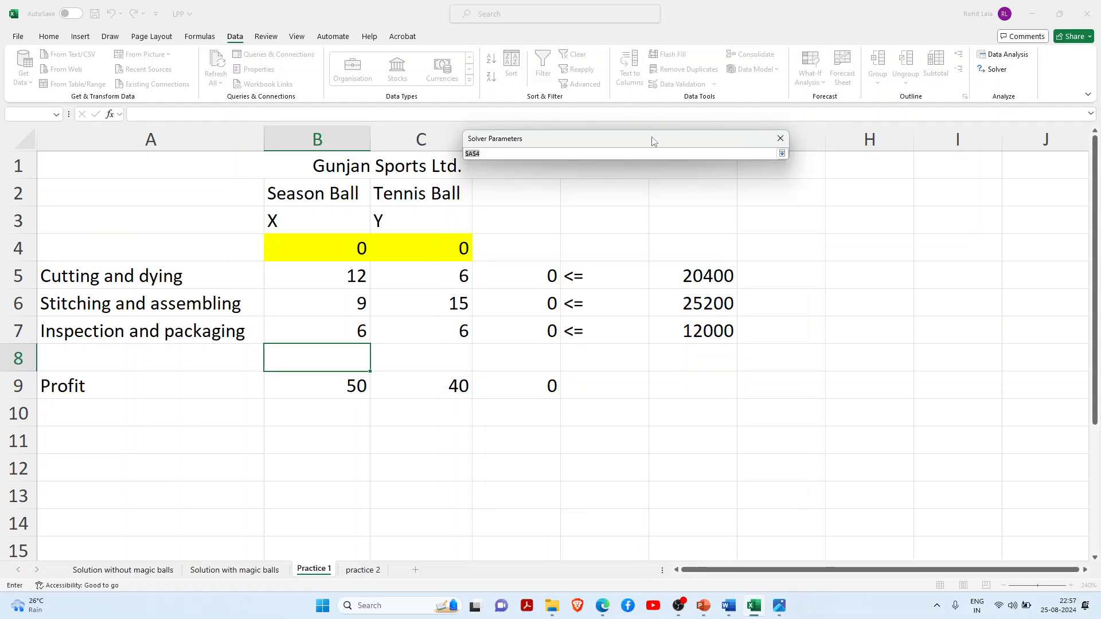
left_click_drag(651, 137, 800, 201)
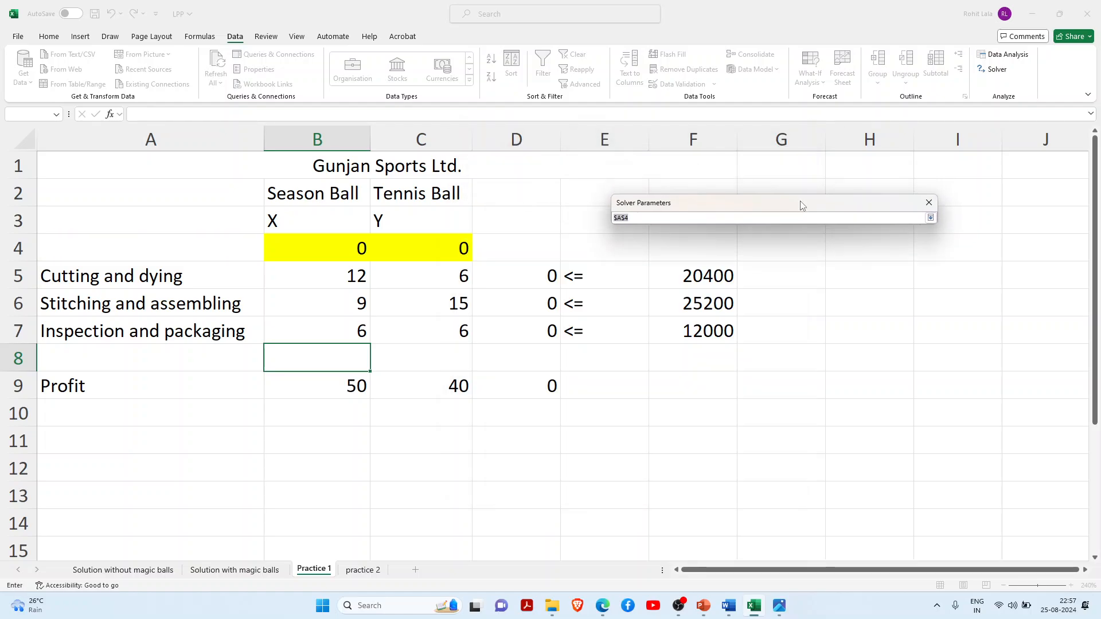
left_click(930, 218)
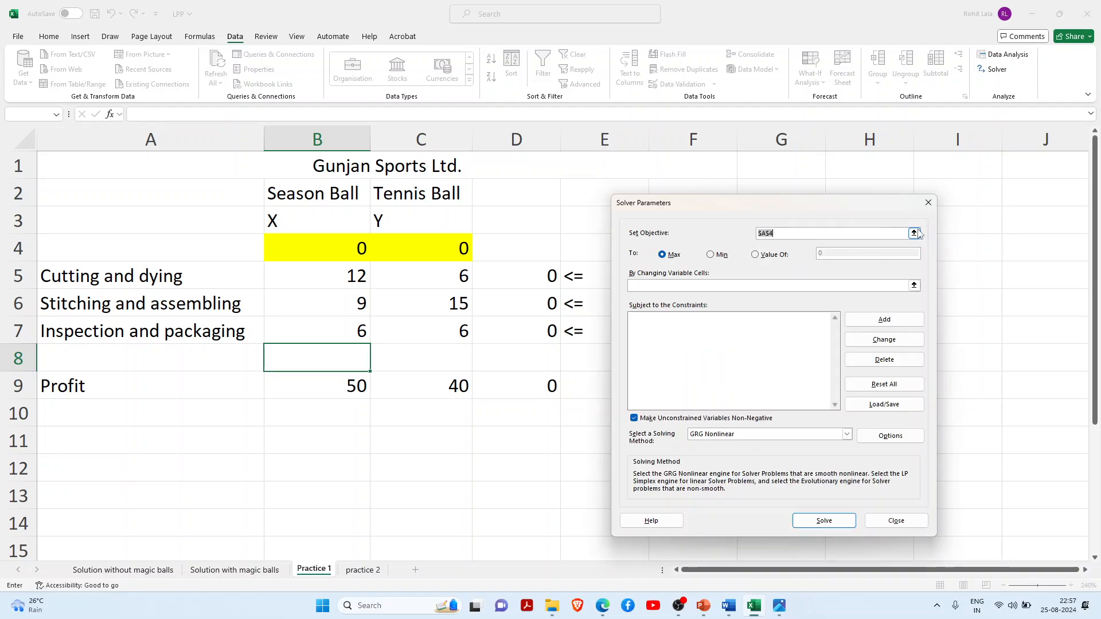
left_click(914, 233)
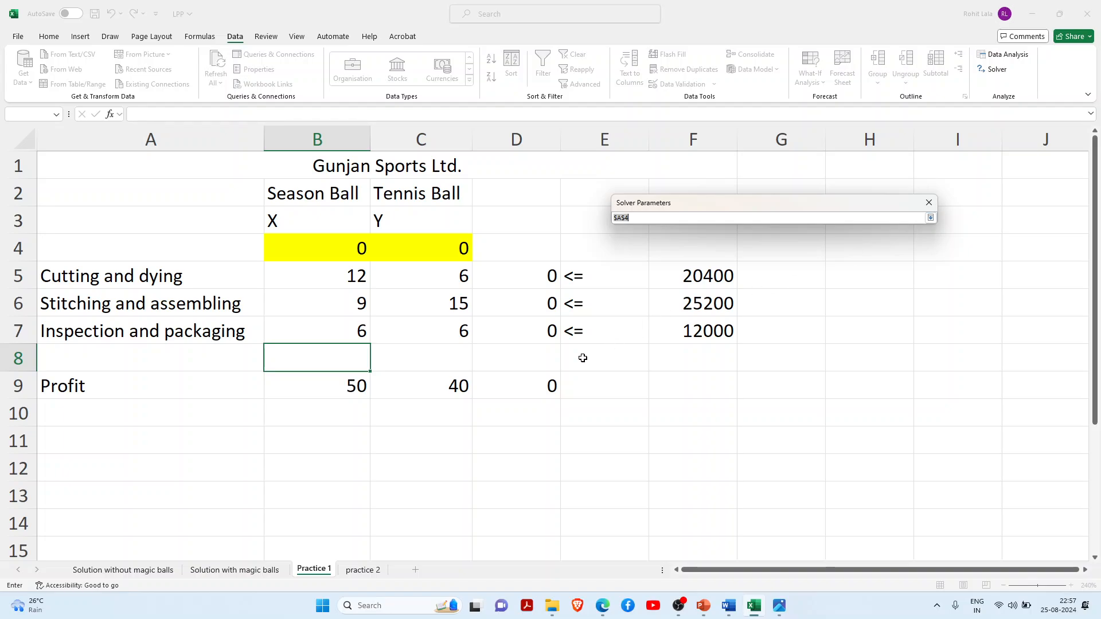
left_click(541, 382)
left_click(930, 218)
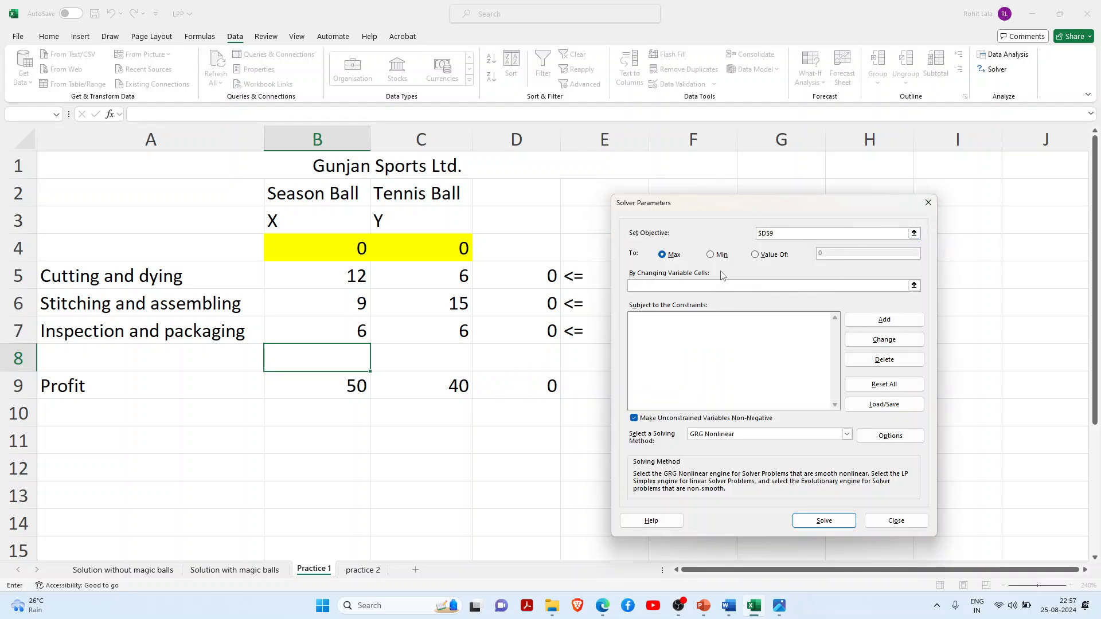
Set the Solver's changing variable cells to B4:C4, the X and Y quantities
left_click(914, 285)
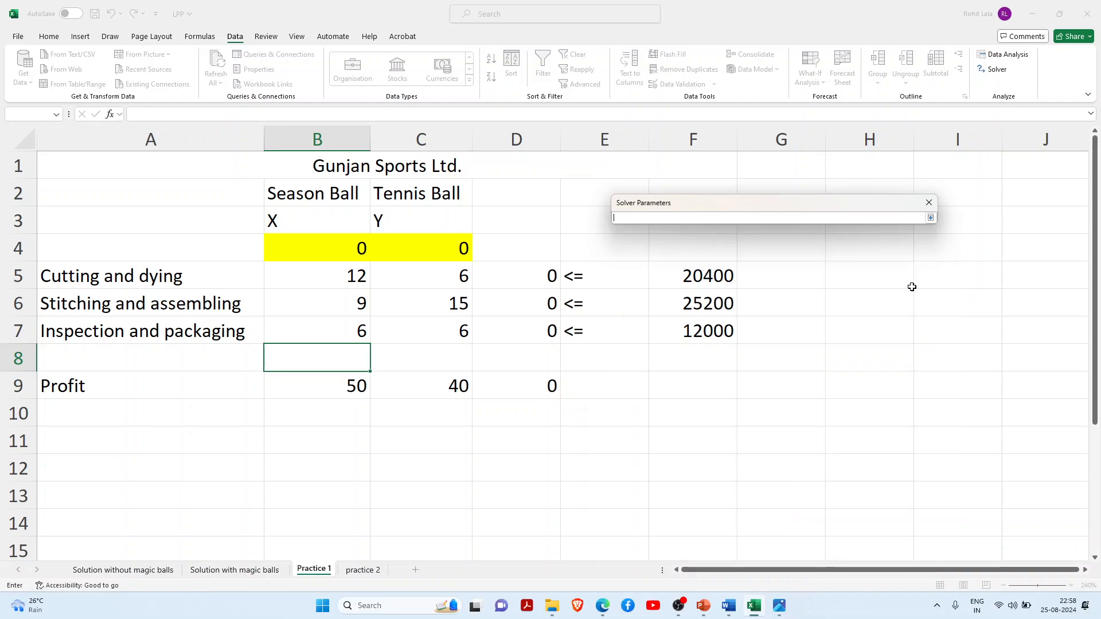
left_click_drag(327, 243, 422, 248)
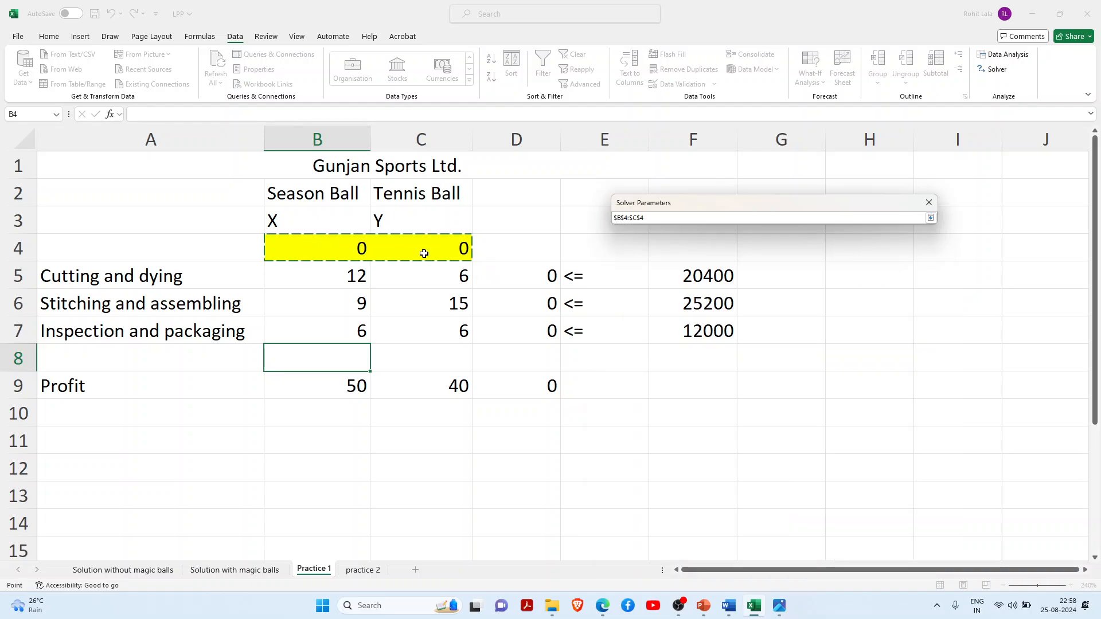
left_click(930, 218)
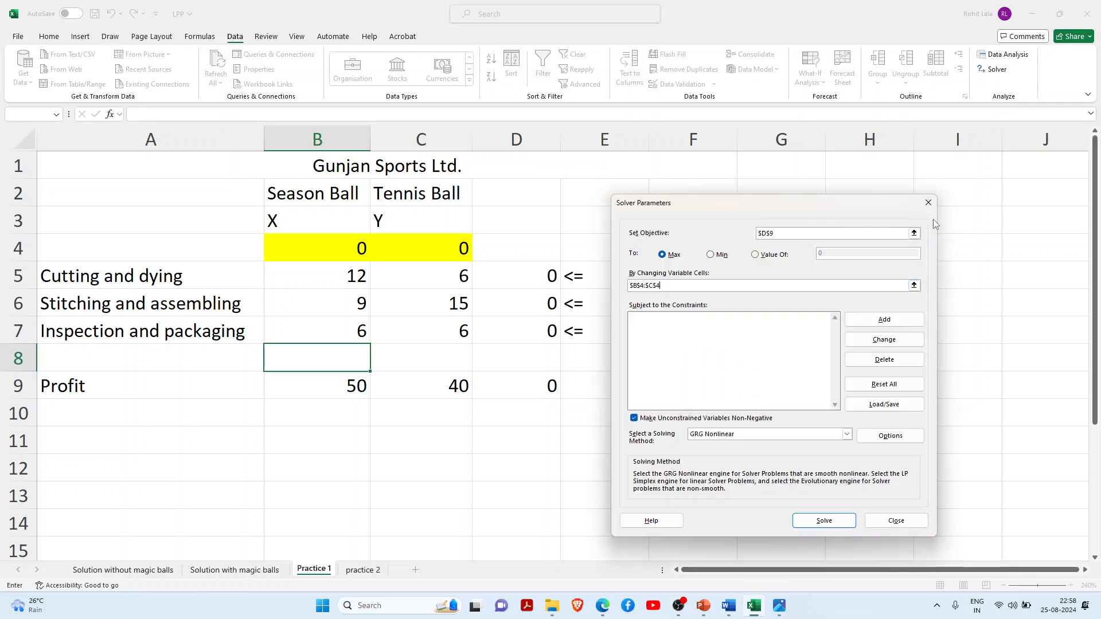
Add the Solver constraint D5:D7 <= F5:F7 and return to the Solver parameters
left_click(882, 321)
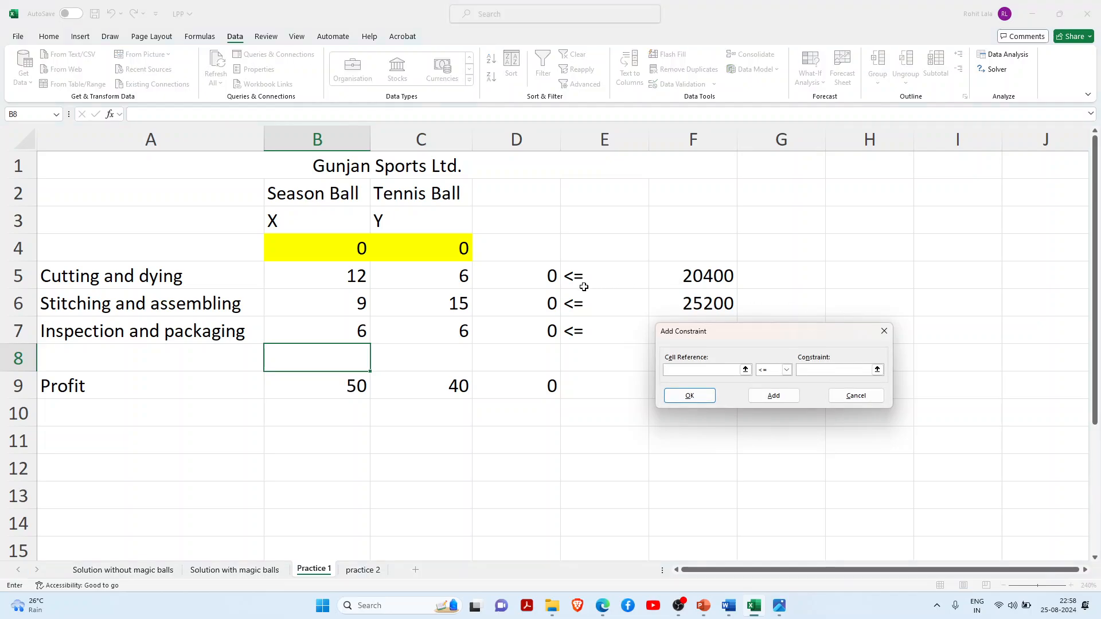
left_click_drag(536, 280, 546, 325)
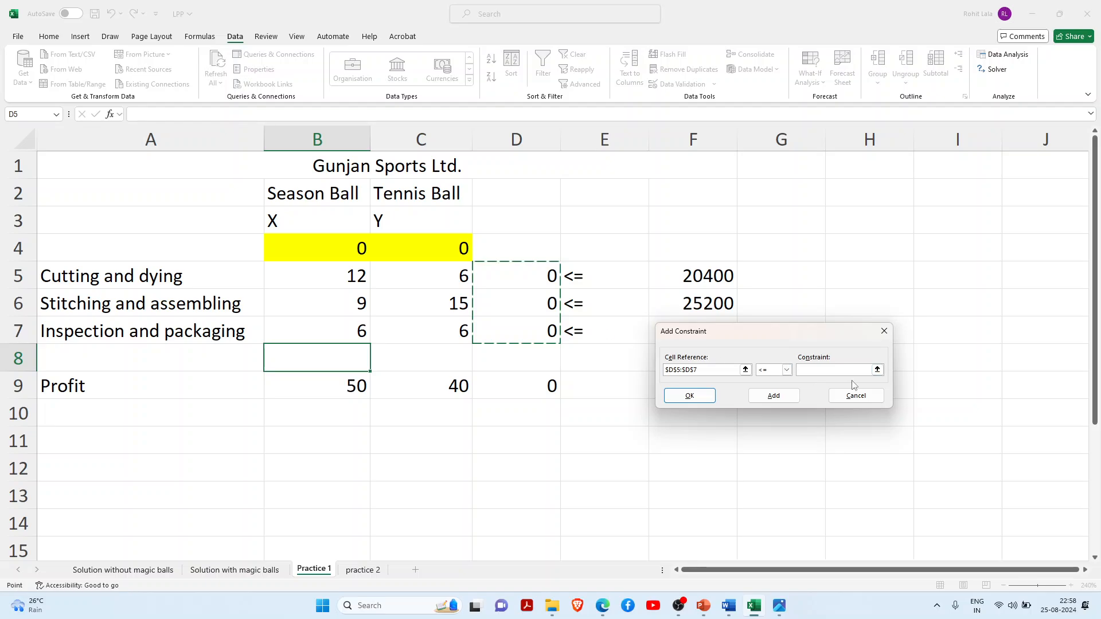
left_click(787, 371)
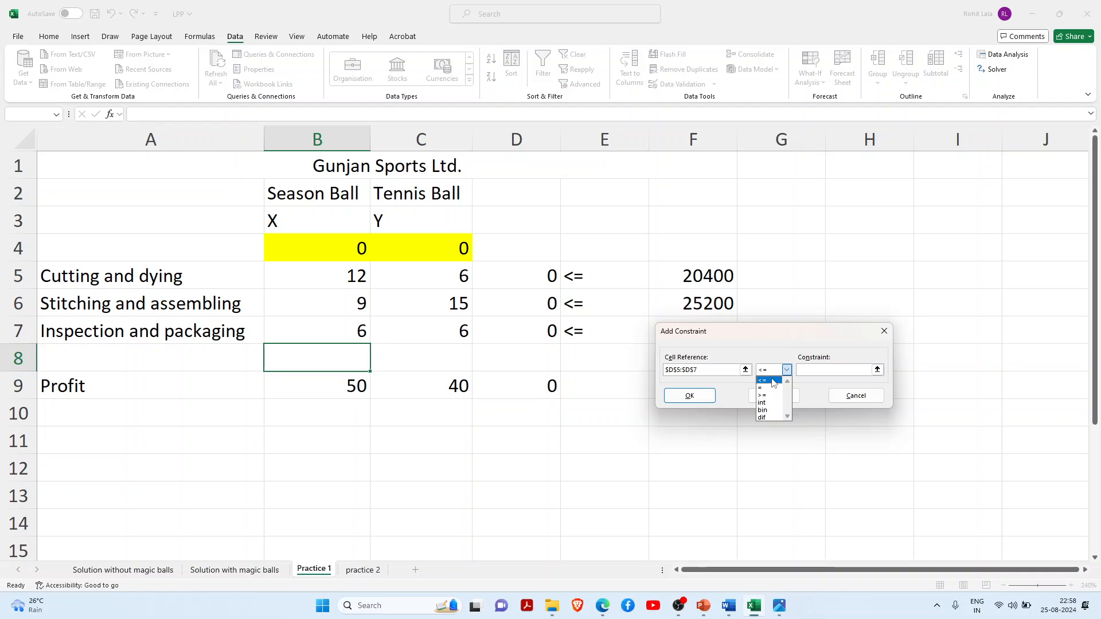
left_click(773, 380)
left_click(878, 370)
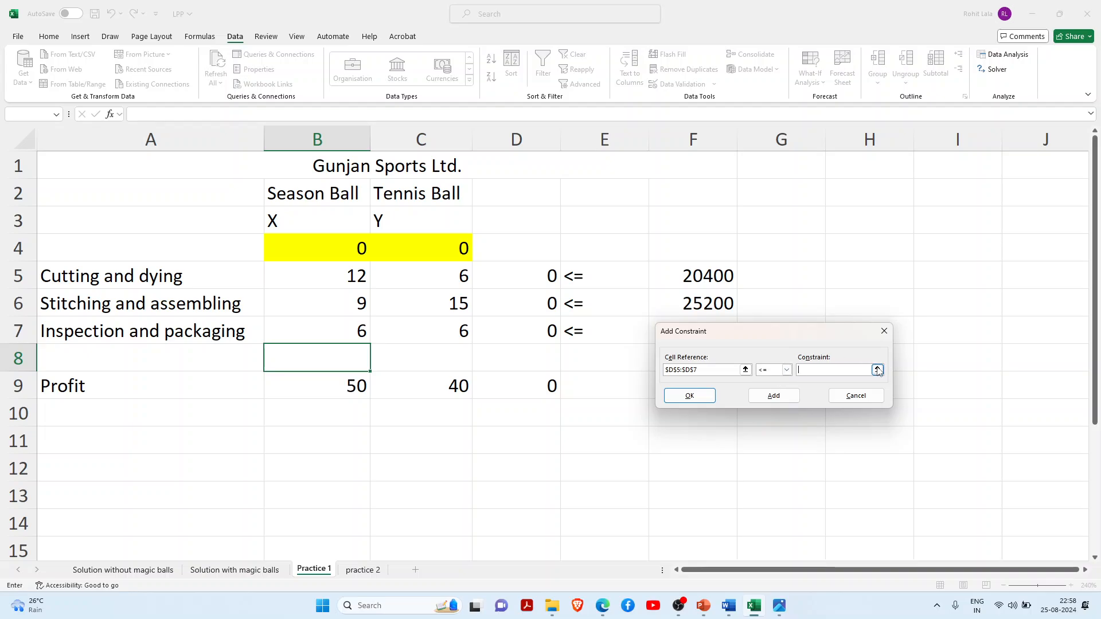
left_click_drag(714, 281, 766, 378)
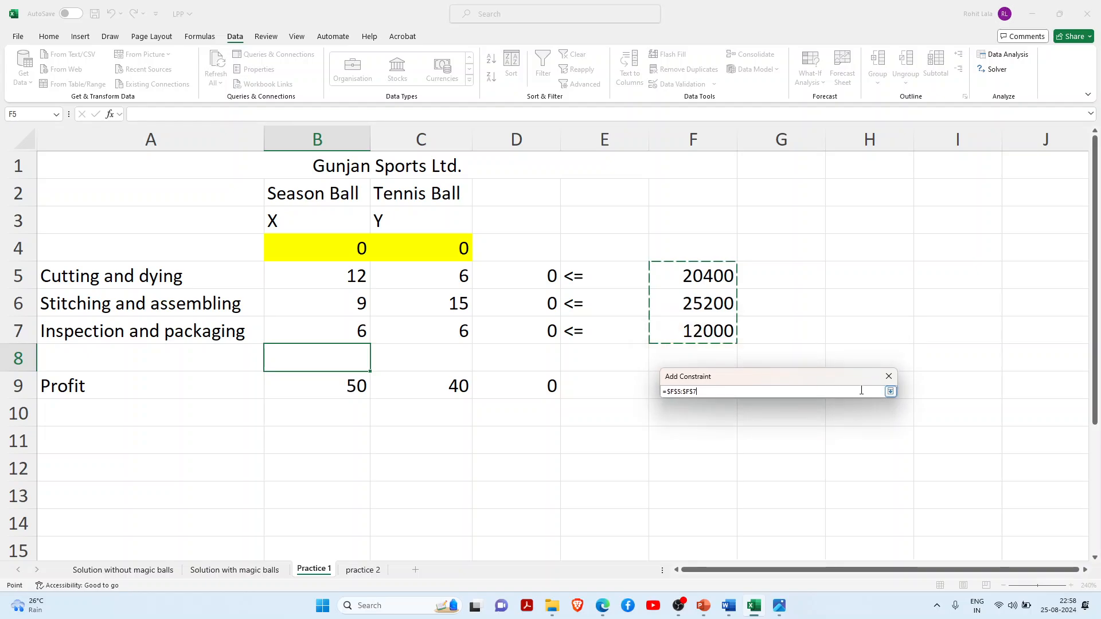
left_click(890, 391)
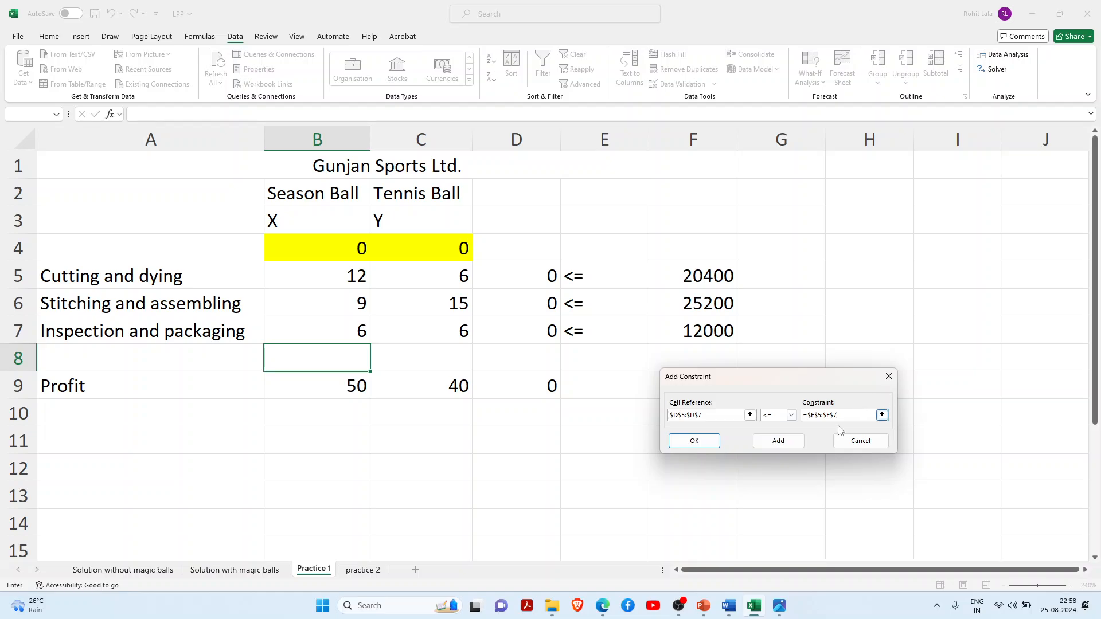
left_click(799, 447)
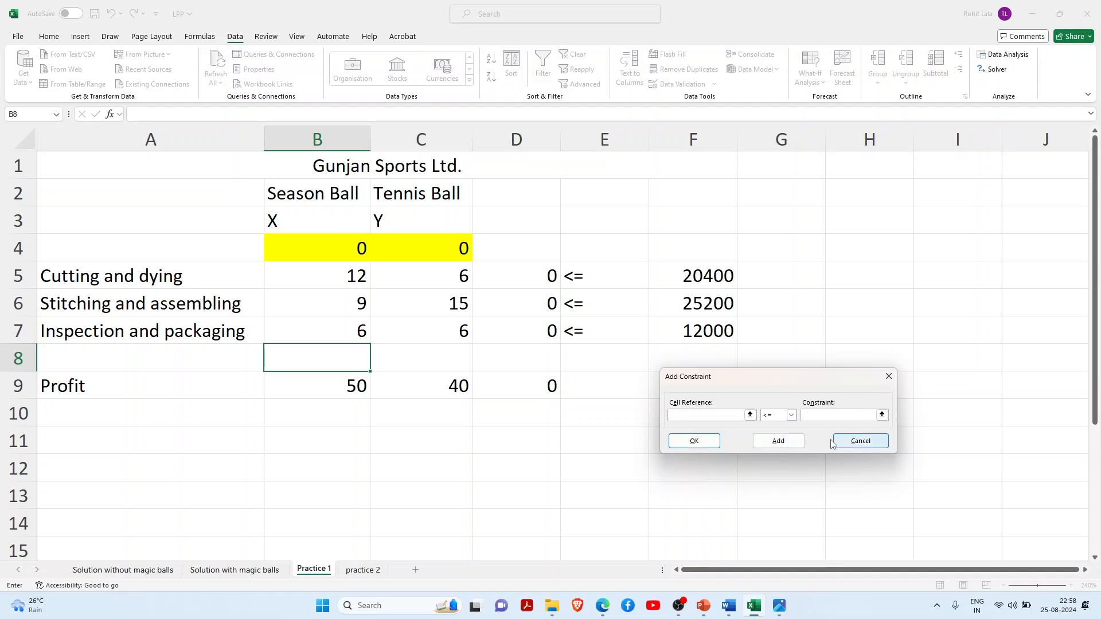
left_click(695, 442)
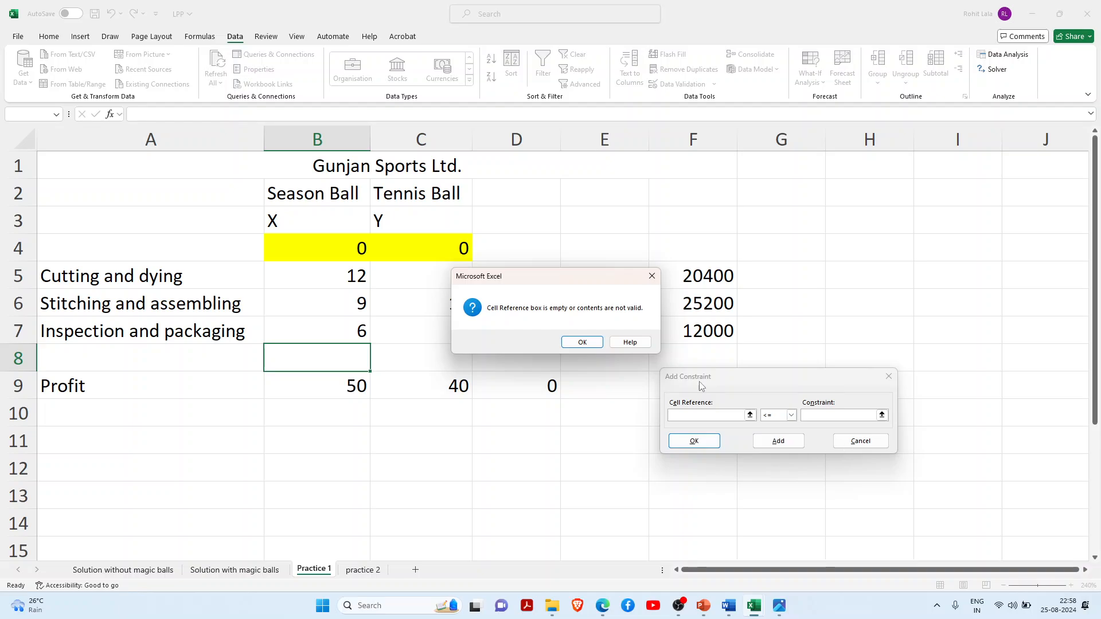
left_click(582, 342)
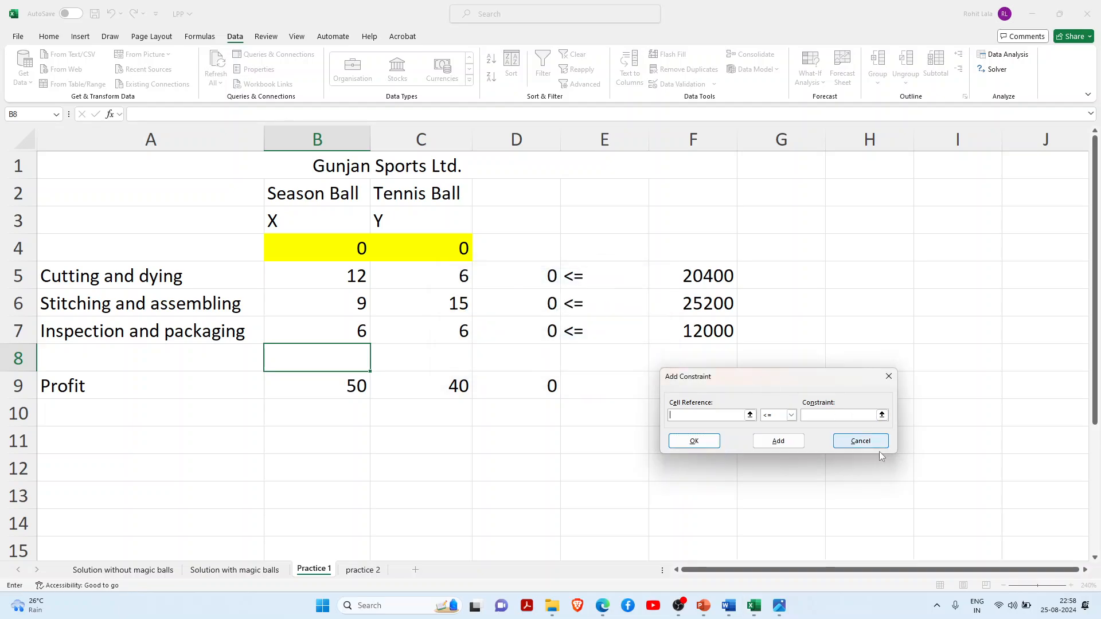
left_click(861, 441)
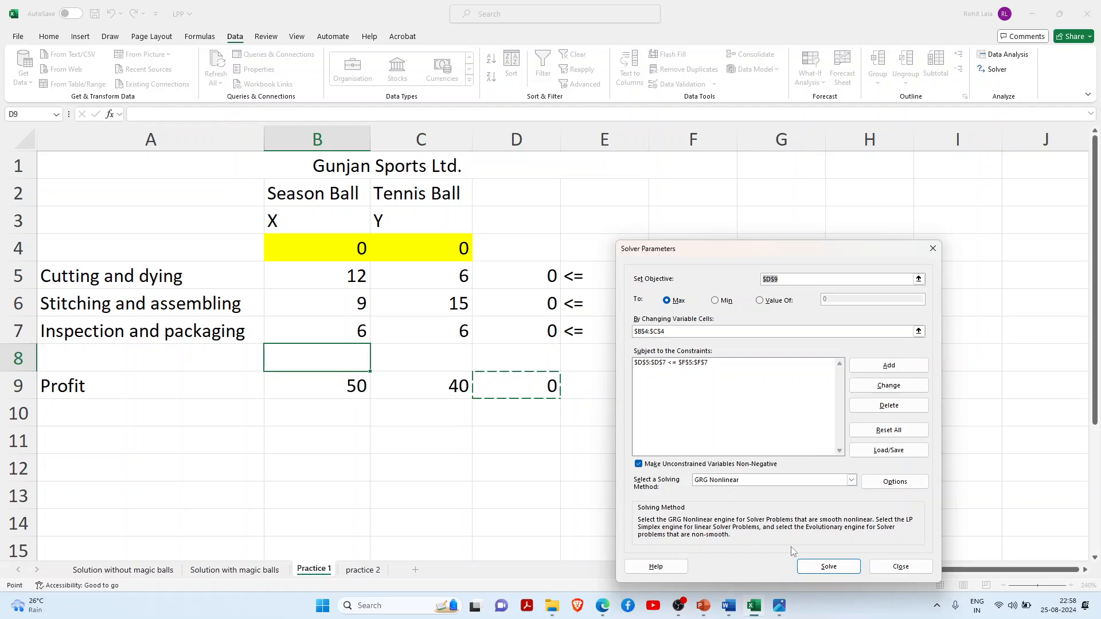
Choose Simplex LP as the solving method, solve the problem and keep the Solver solution
left_click(799, 481)
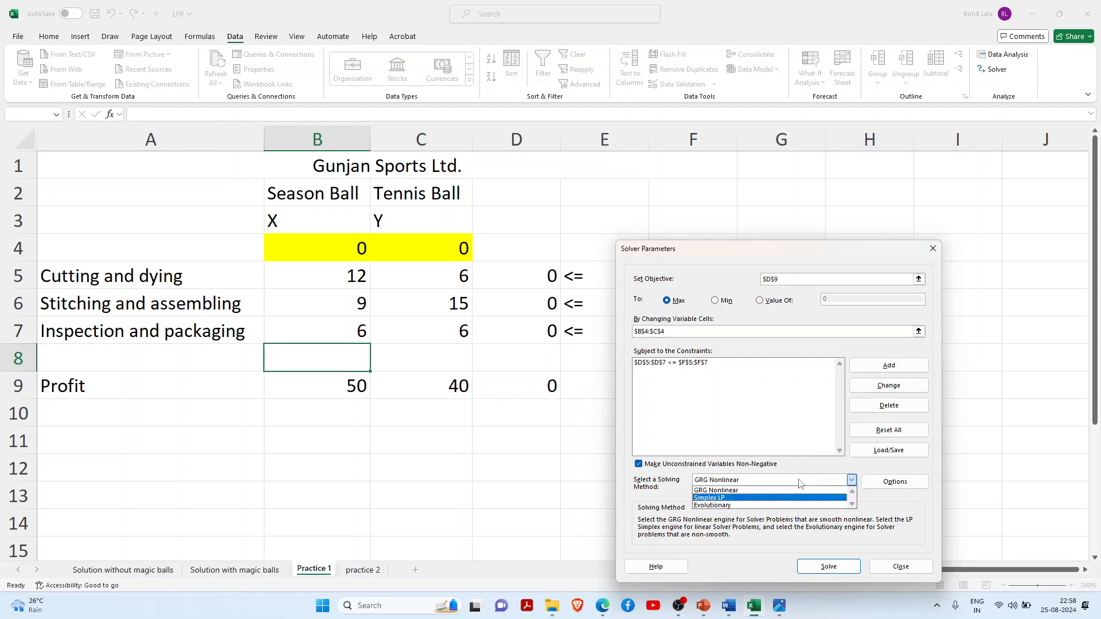
left_click(800, 495)
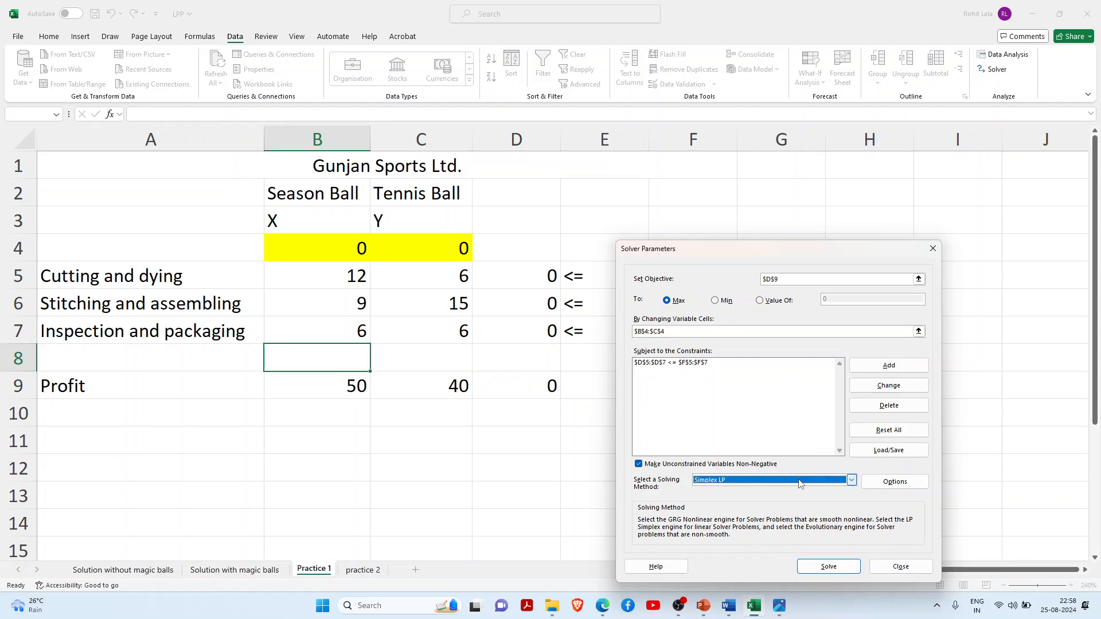
left_click(829, 567)
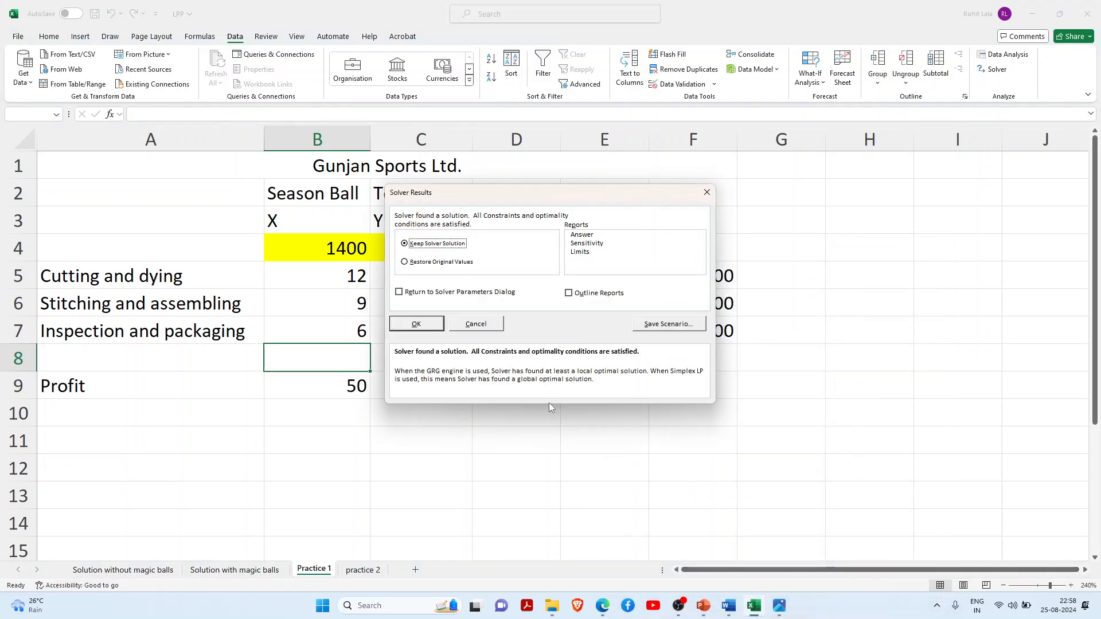
left_click(429, 325)
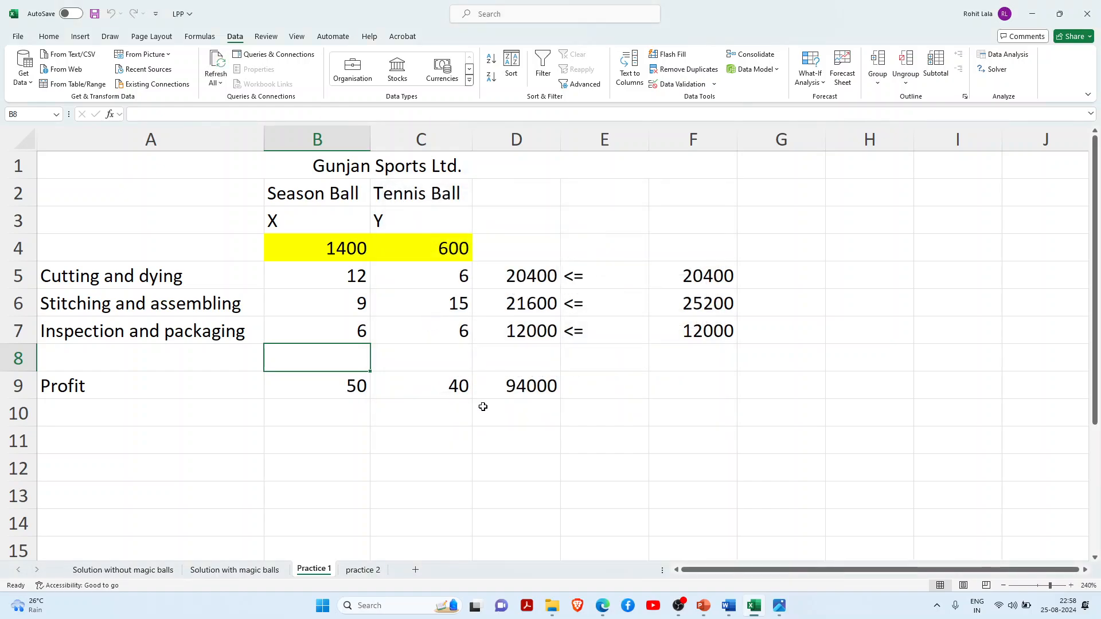
Fill the total profit cell D9 with yellow
left_click(525, 385)
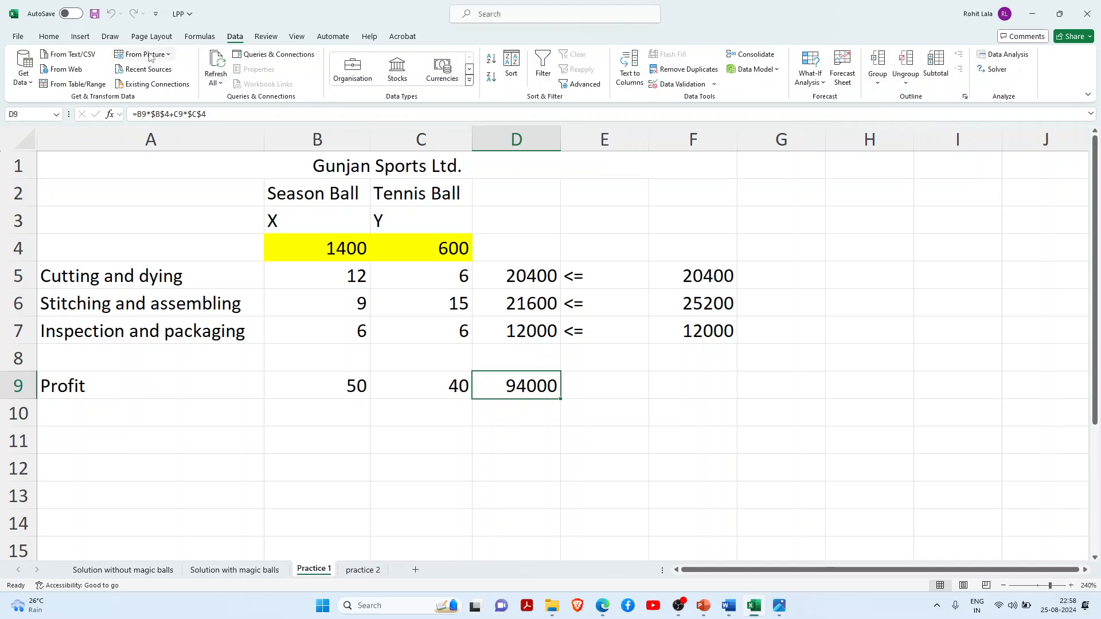
left_click(50, 37)
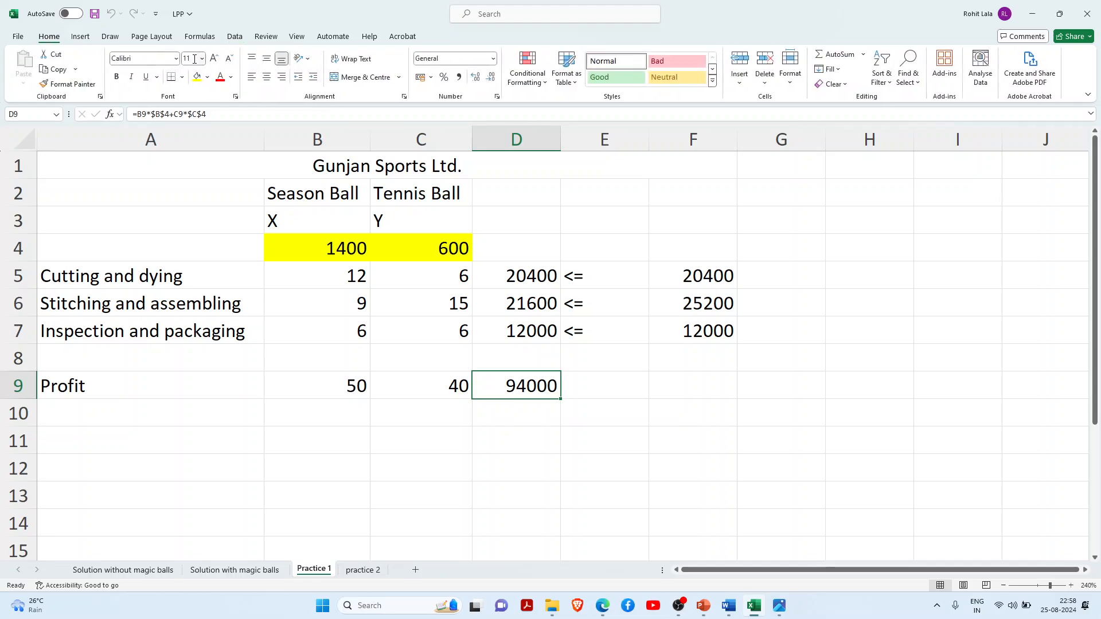
left_click(197, 78)
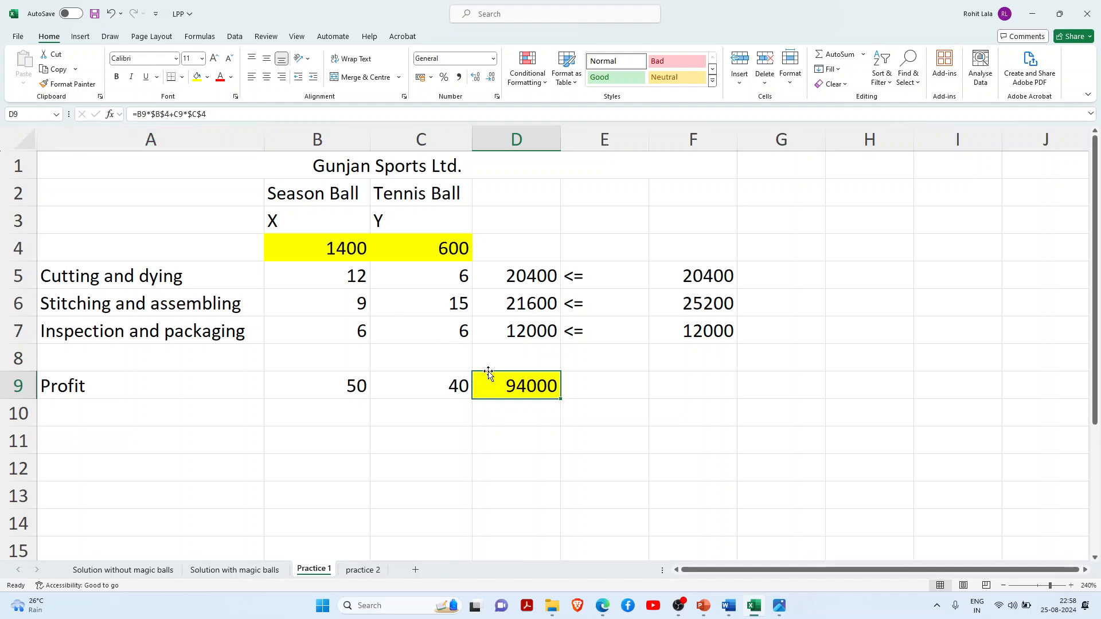
Review the solved X and Y quantities in B4 and C4 and the total profit in D9
left_click(279, 247)
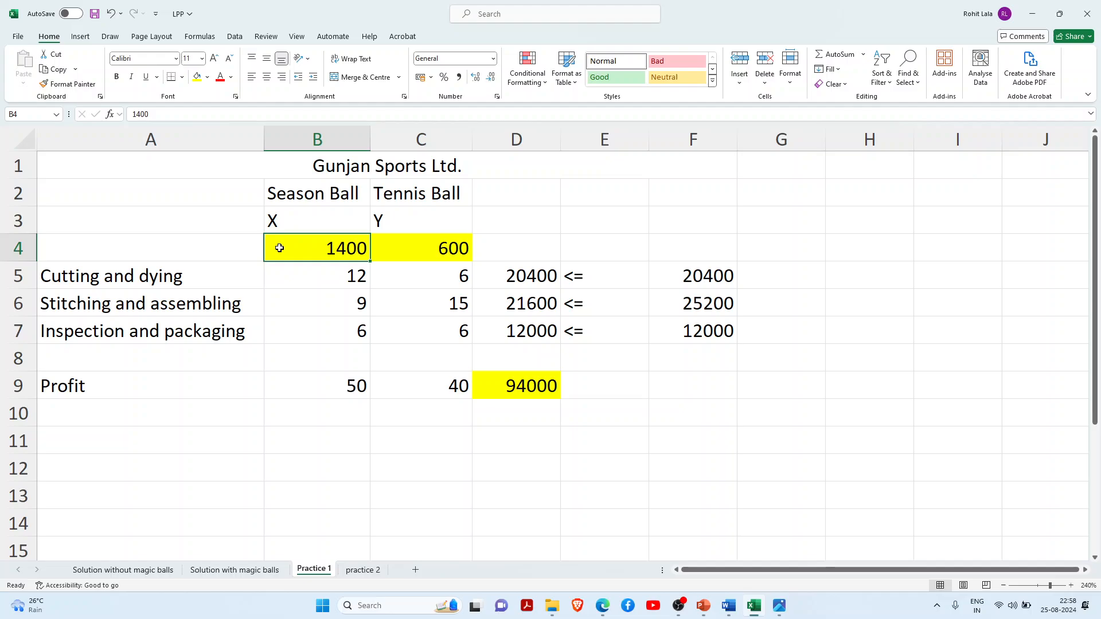
key("Right")
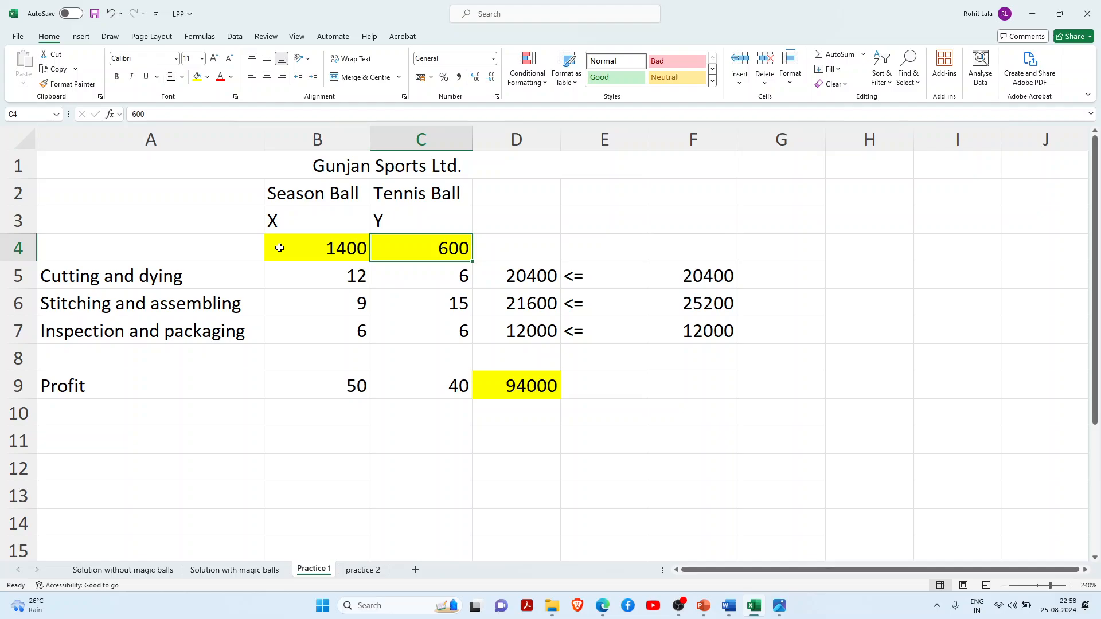
key("Down")
key("Down")
key("Down")
key("Down")
key("Down")
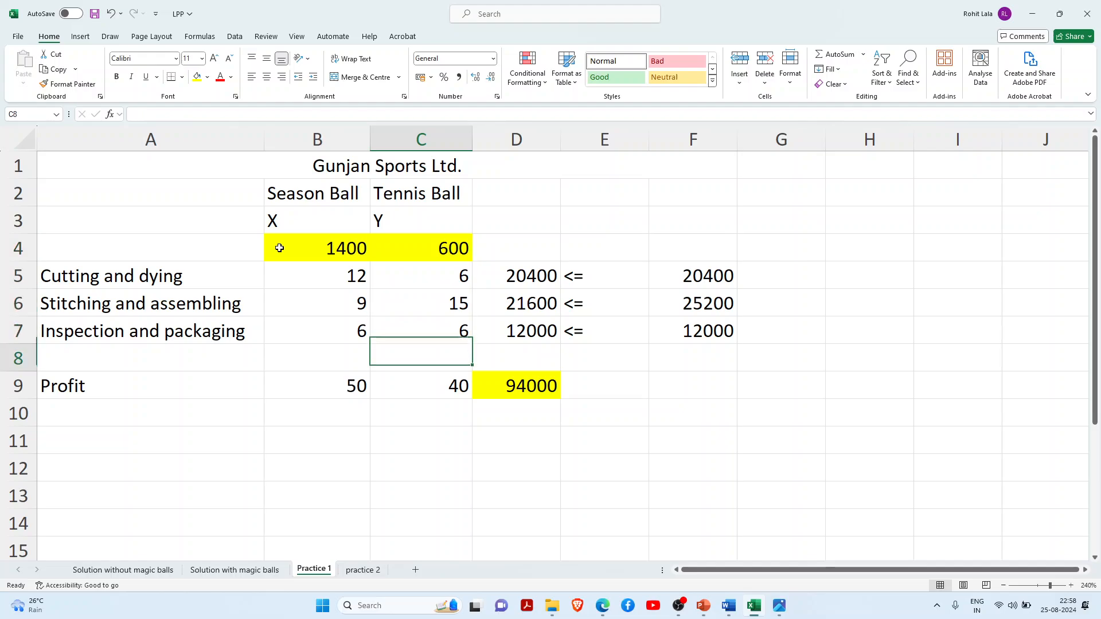
key("Right")
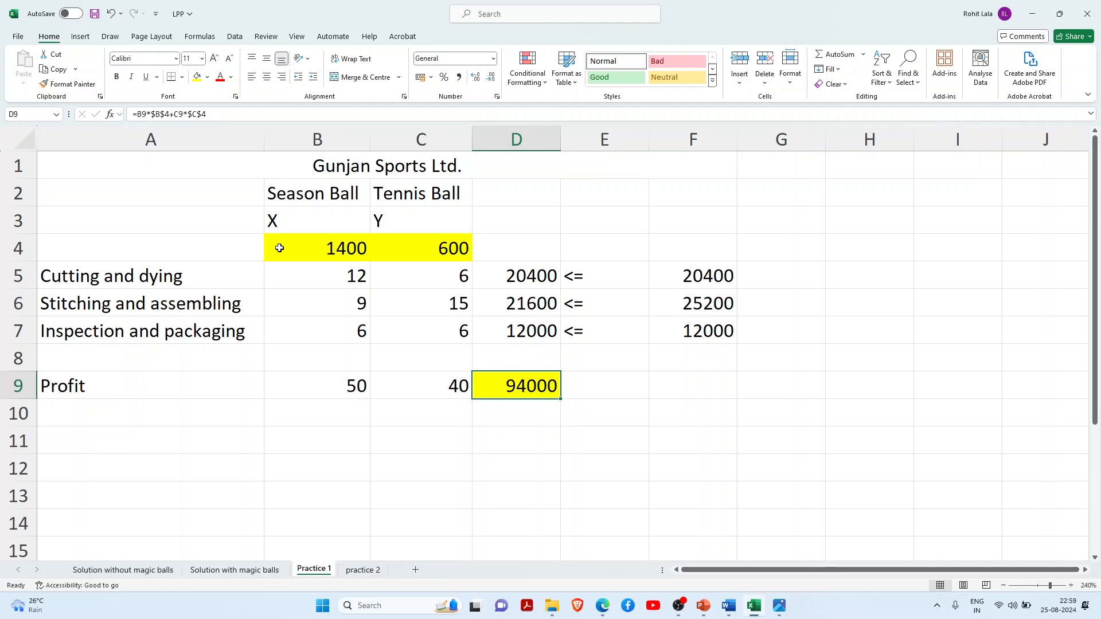
Switch to the PowerPoint slide show, compare the Solver result with the graphical solution on the next slide, and return to the Excel worksheet
key("alt+Tab")
key("alt+Tab")
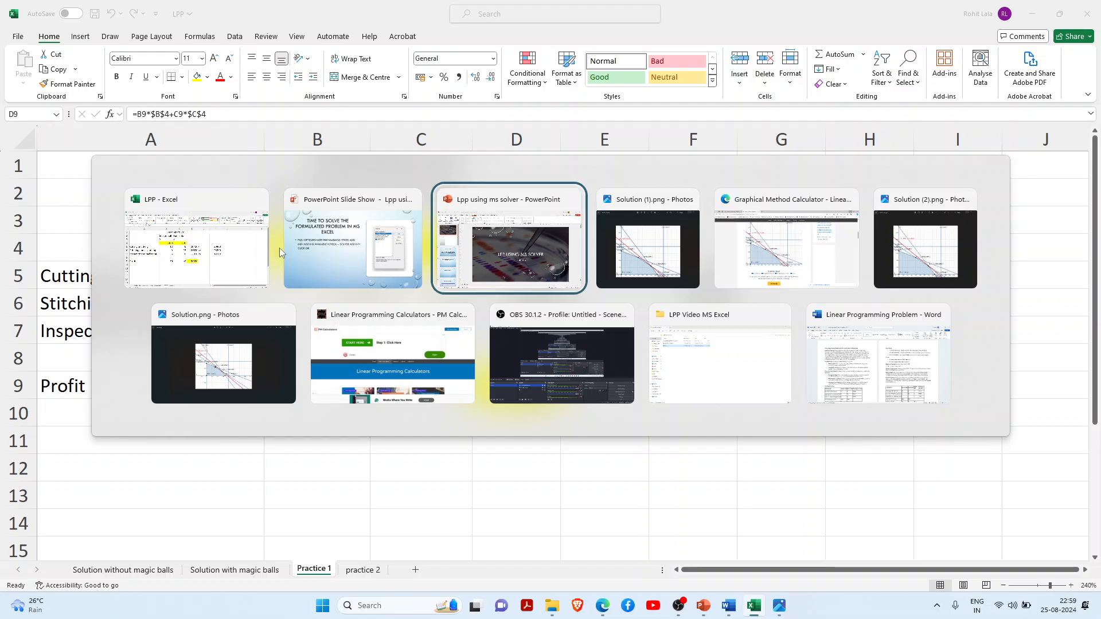
key("alt+shift+Tab")
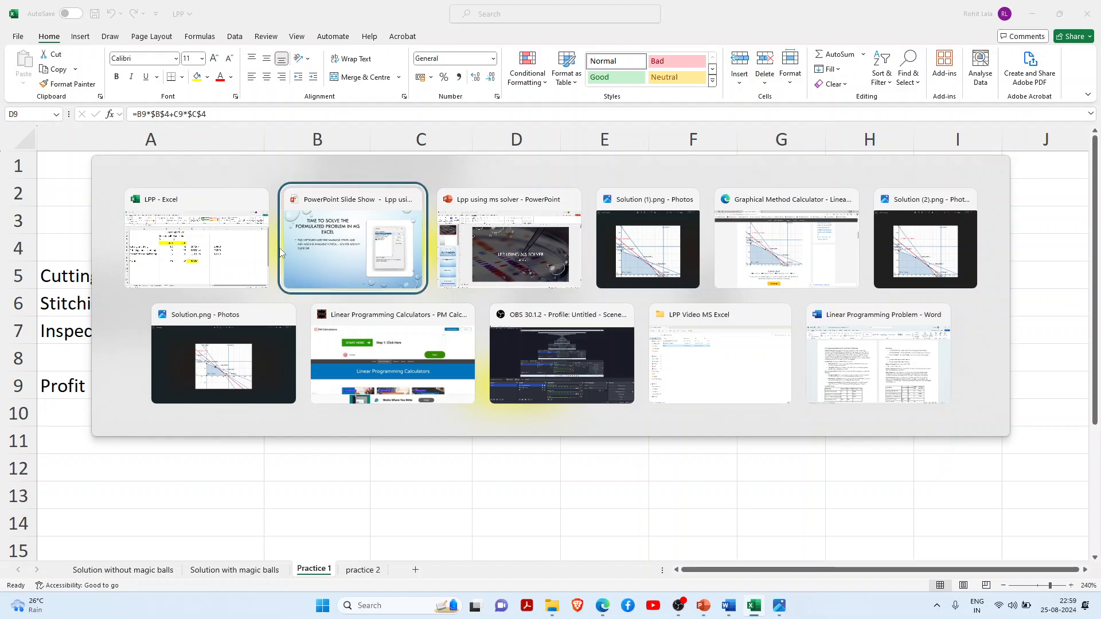
key("Right")
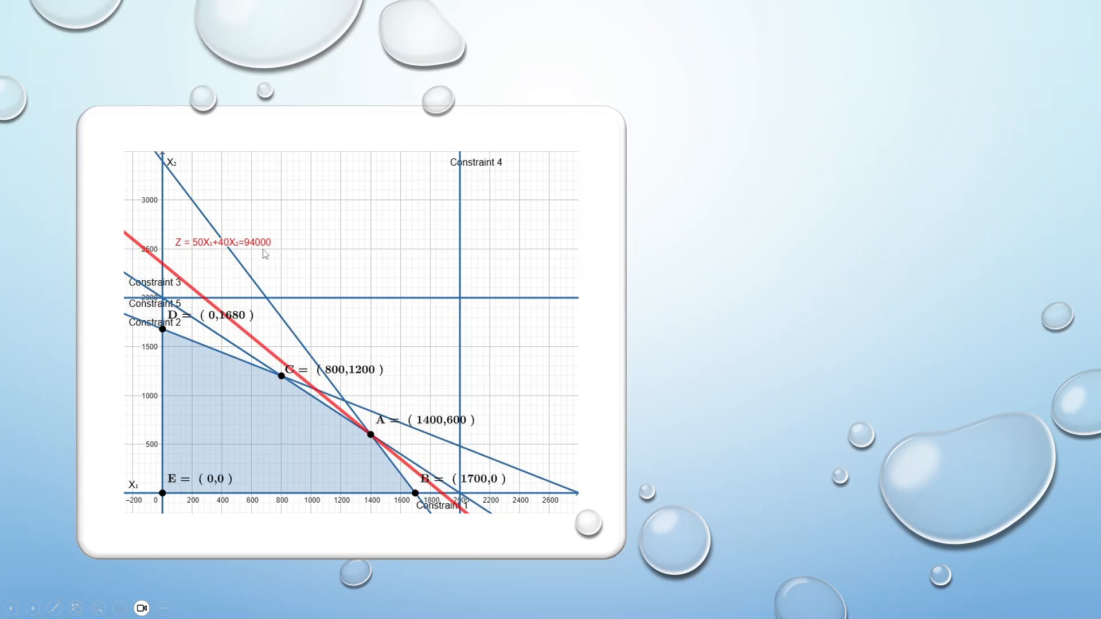
key("alt+Tab")
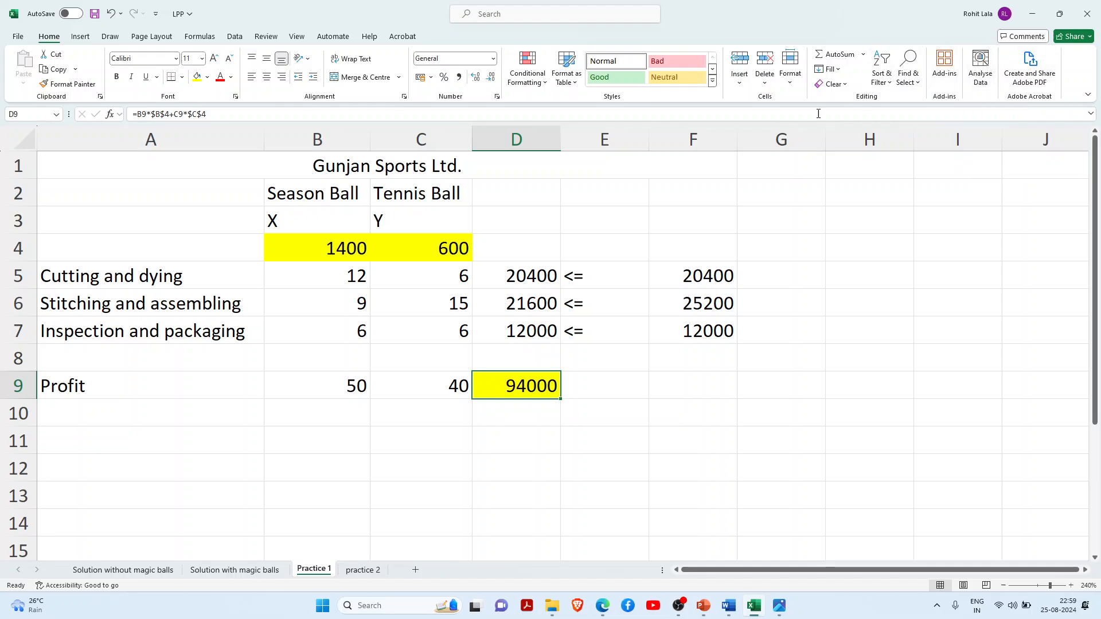
Run Solver again with the existing parameters, examine the available report types in the results, and cancel without creating a report
left_click(461, 410)
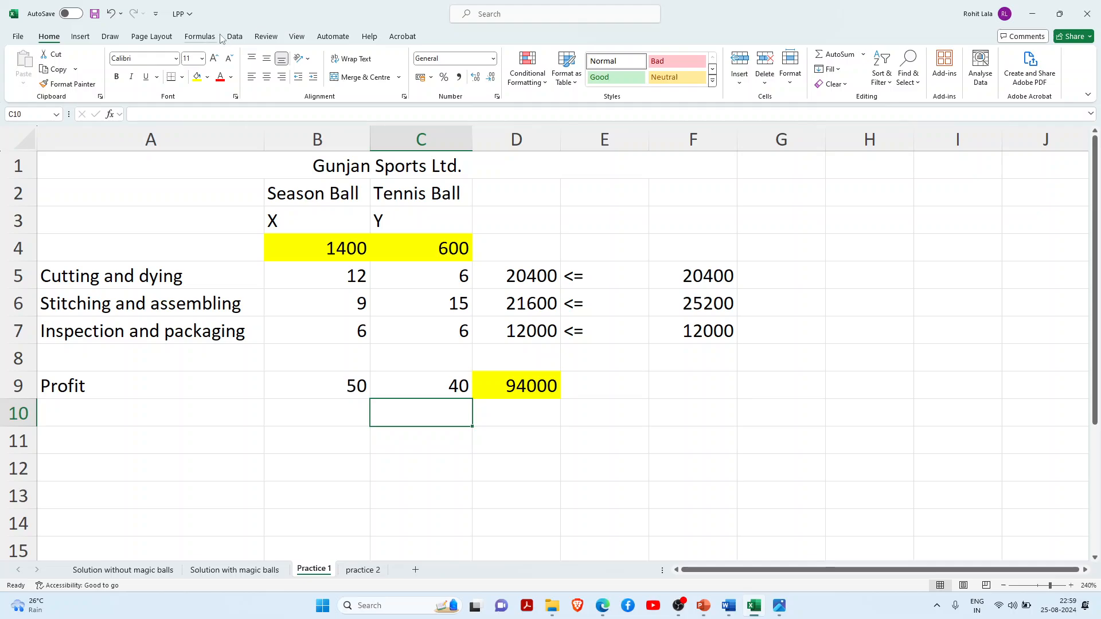
left_click(235, 38)
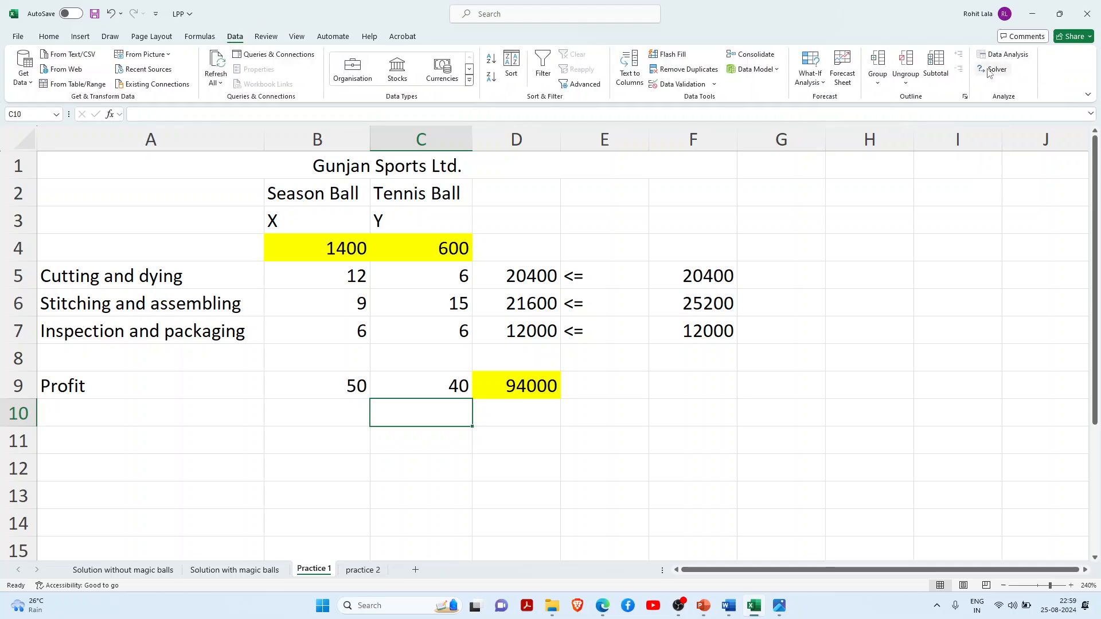
left_click(995, 69)
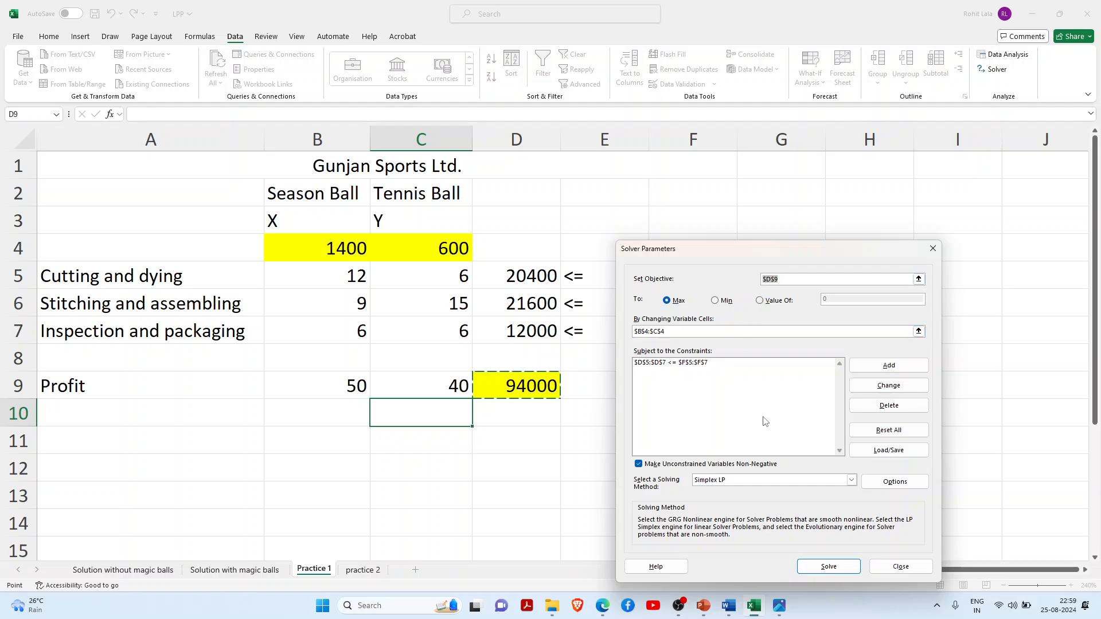
left_click(829, 566)
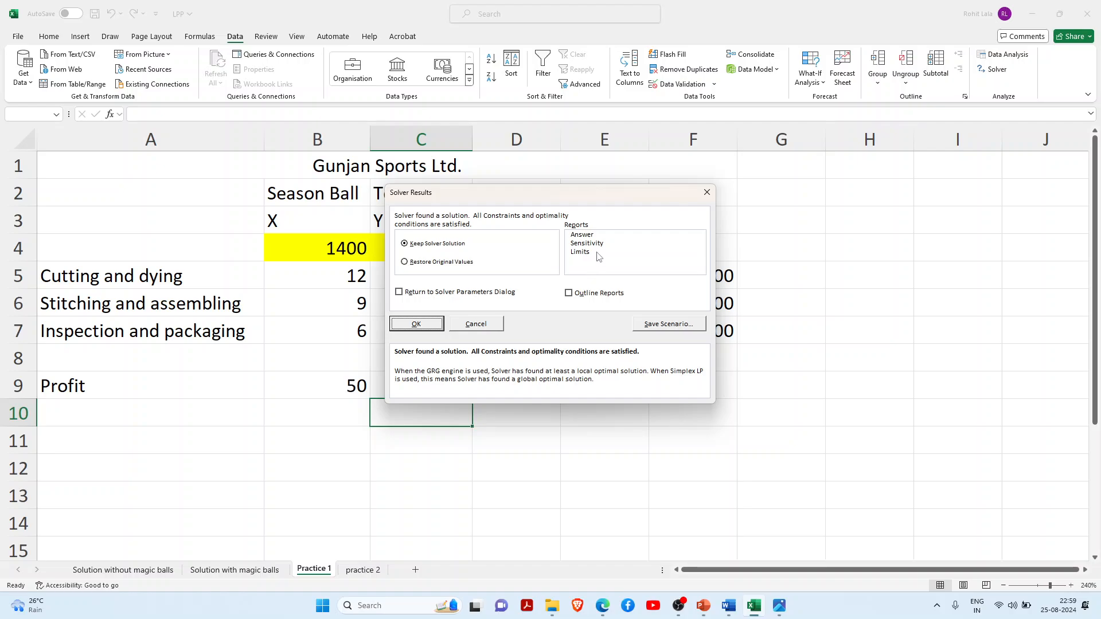
left_click(481, 325)
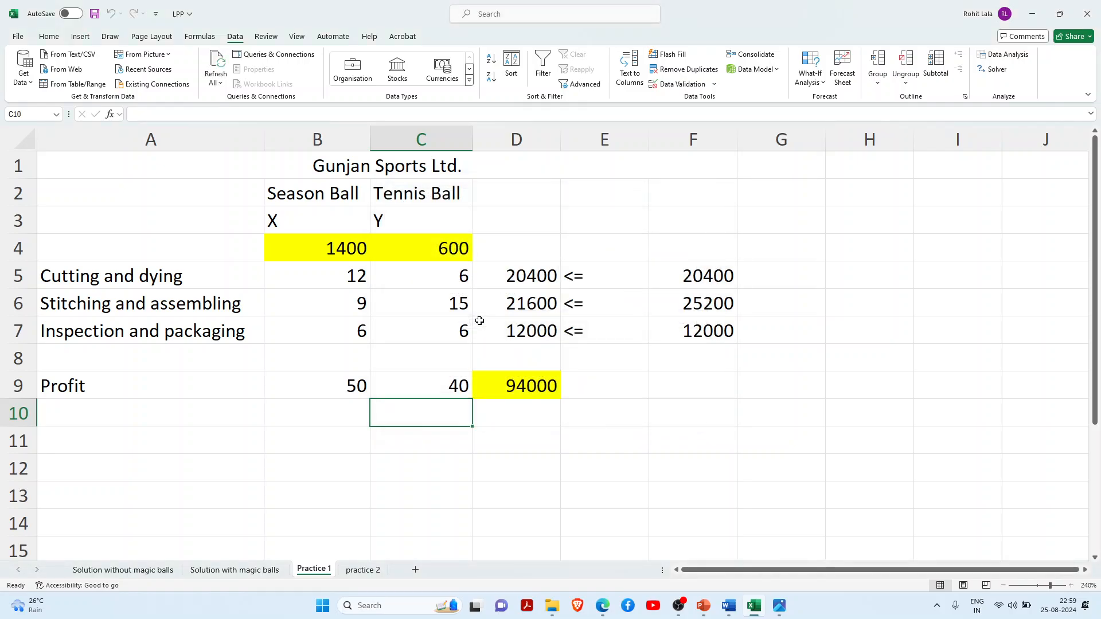